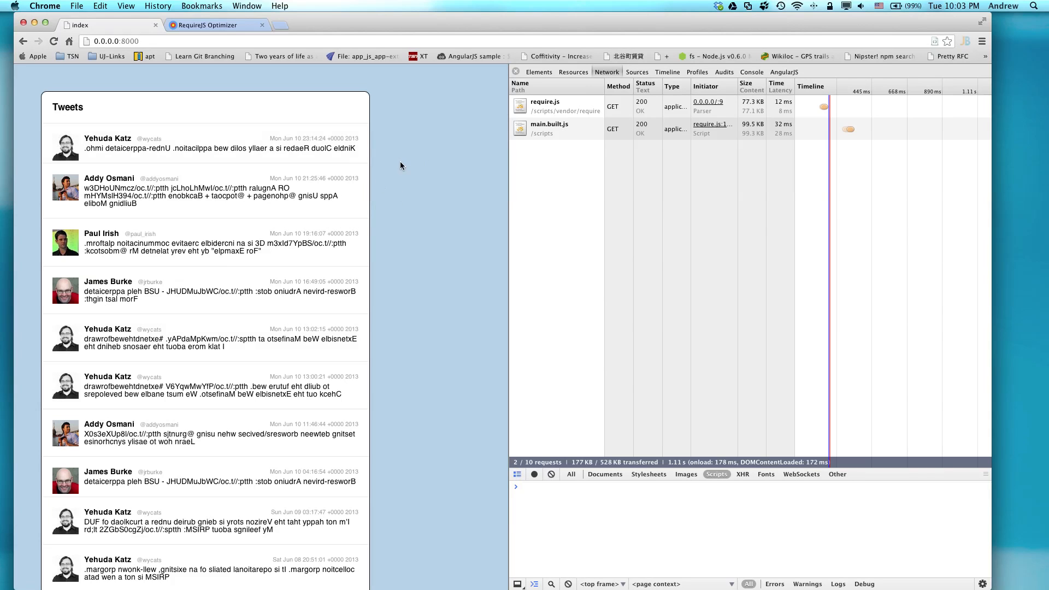
# Step: Reload the page and read the require.js and main.built.js responses in the Network panel
pyautogui.press('super+r')
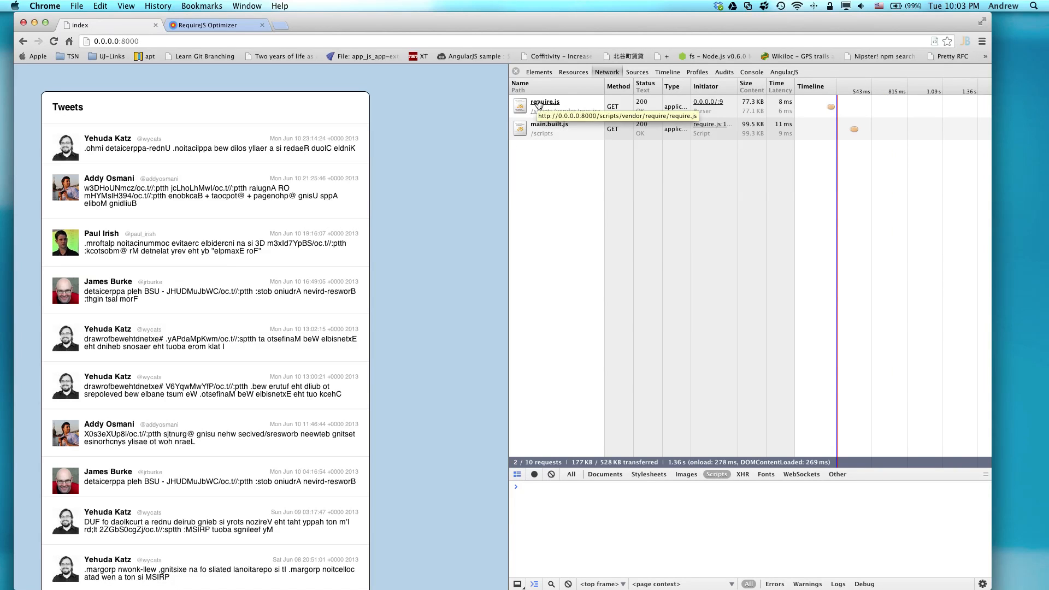
pyautogui.click(541, 104)
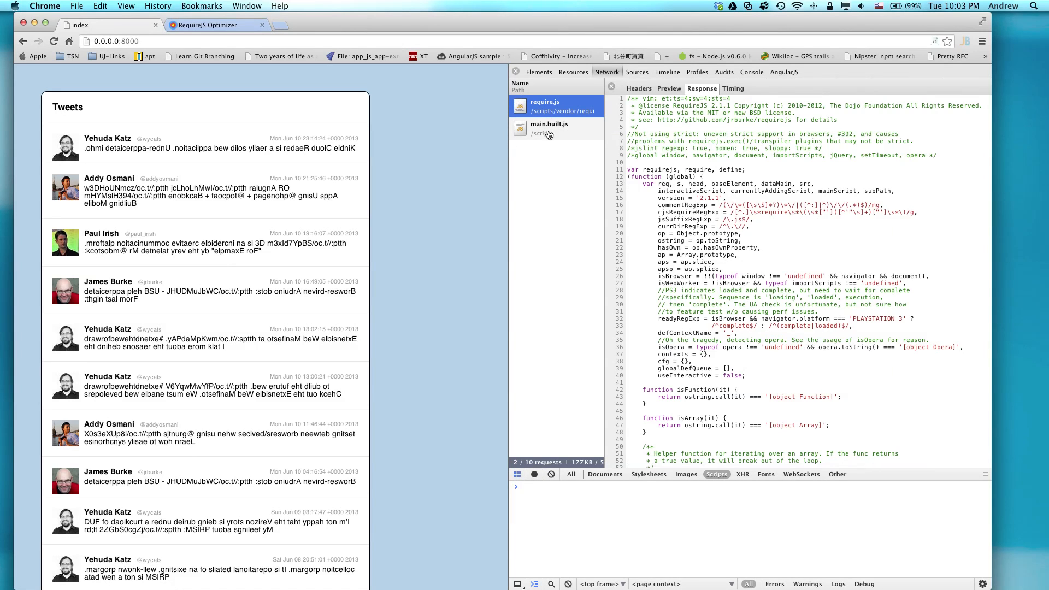
pyautogui.click(546, 132)
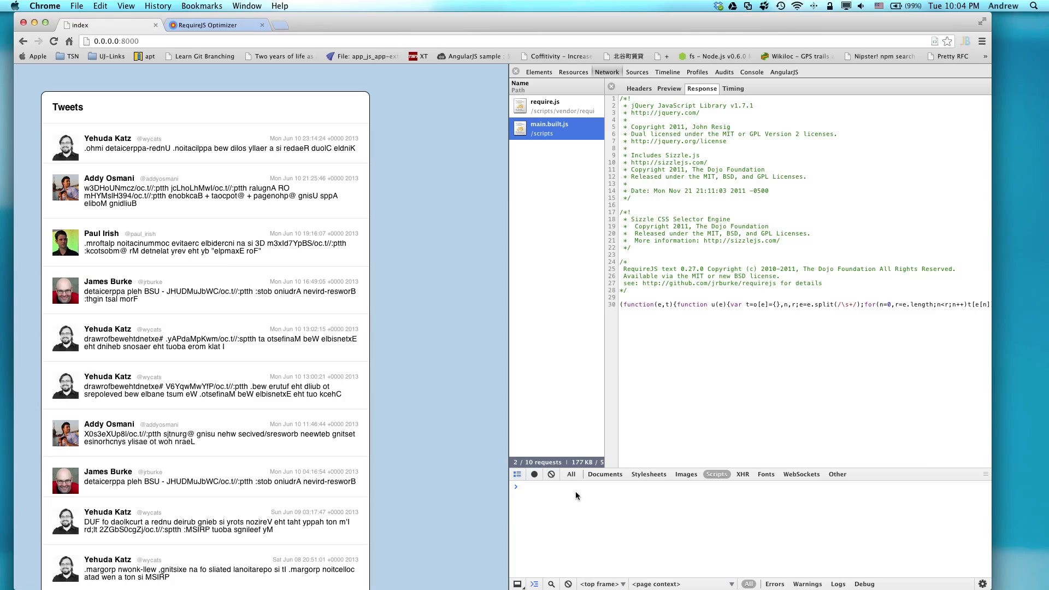
pyautogui.click(635, 74)
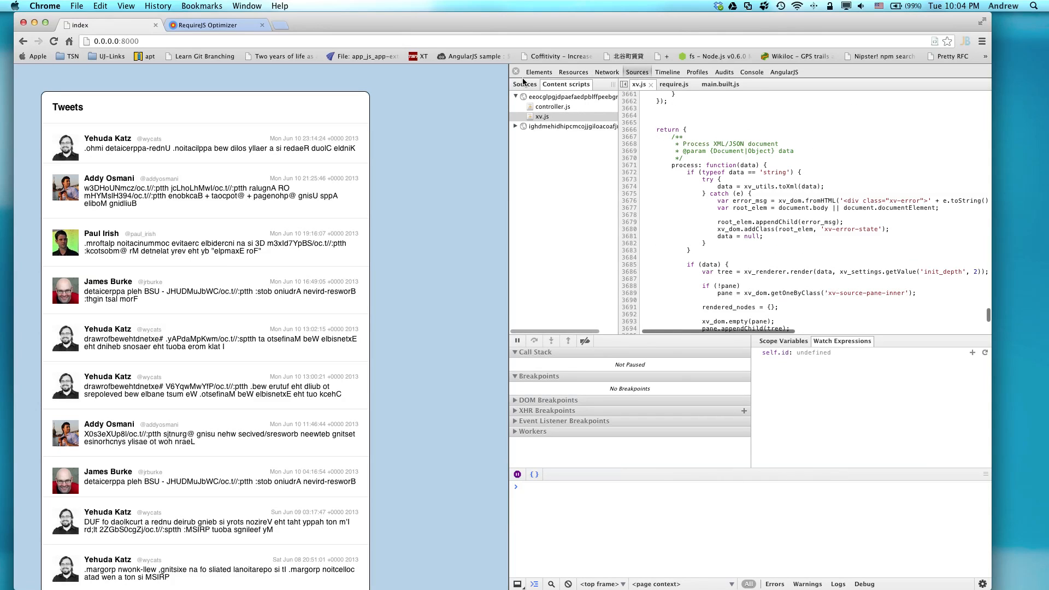
# Step: View main.built.js in Sources down to the bundled Twitter and Application modules
pyautogui.click(715, 86)
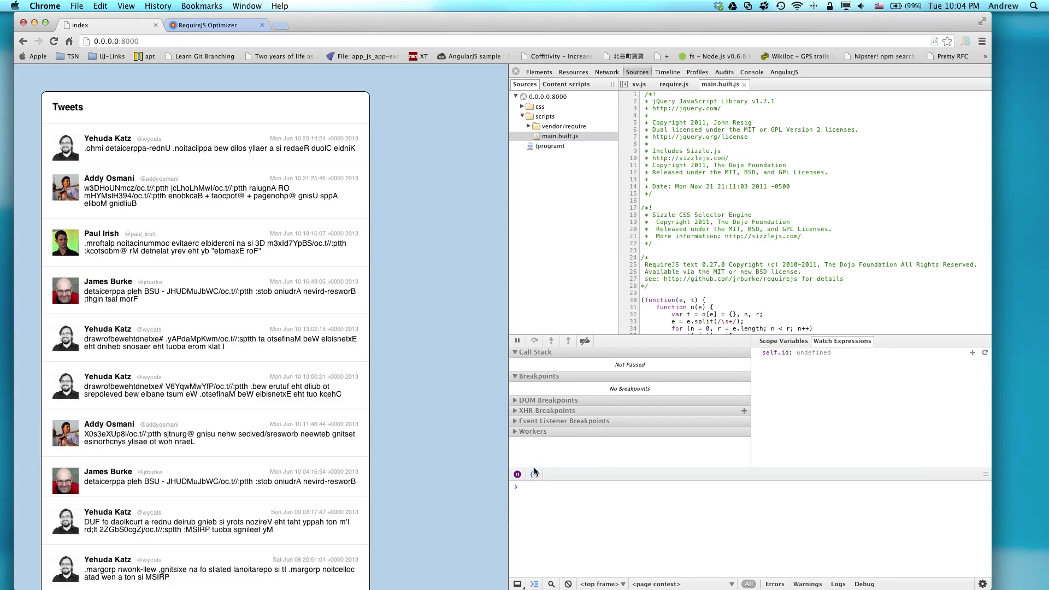
pyautogui.scroll(-3, 711, 284)
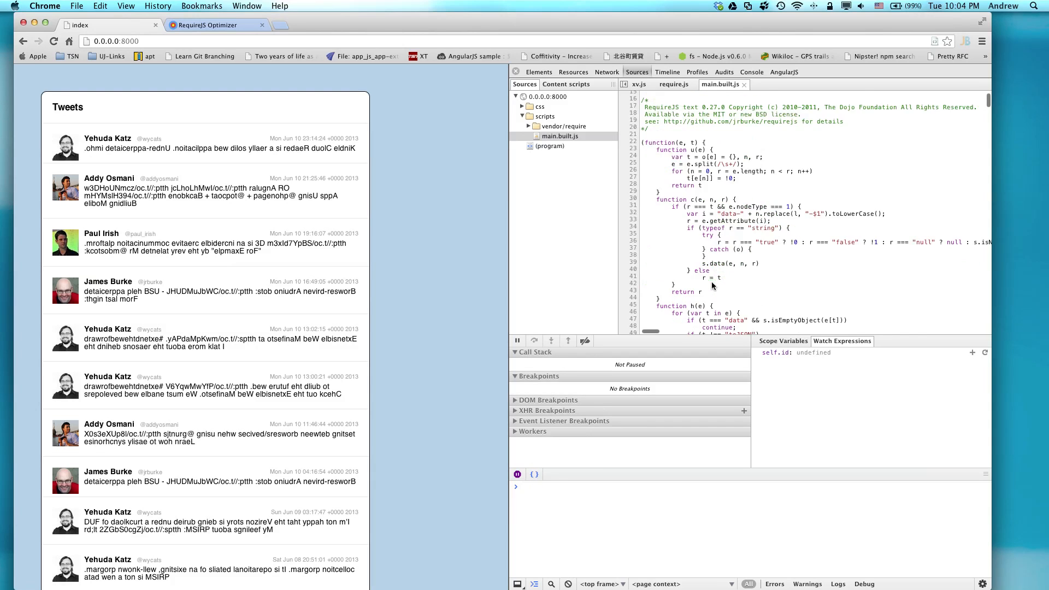
pyautogui.scroll(-10, 712, 285)
pyautogui.scroll(-5, 712, 285)
pyautogui.scroll(-10, 712, 285)
pyautogui.scroll(-10, 711, 285)
pyautogui.scroll(-10, 712, 285)
pyautogui.scroll(-10, 711, 284)
pyautogui.scroll(-5, 712, 285)
pyautogui.scroll(-5, 871, 232)
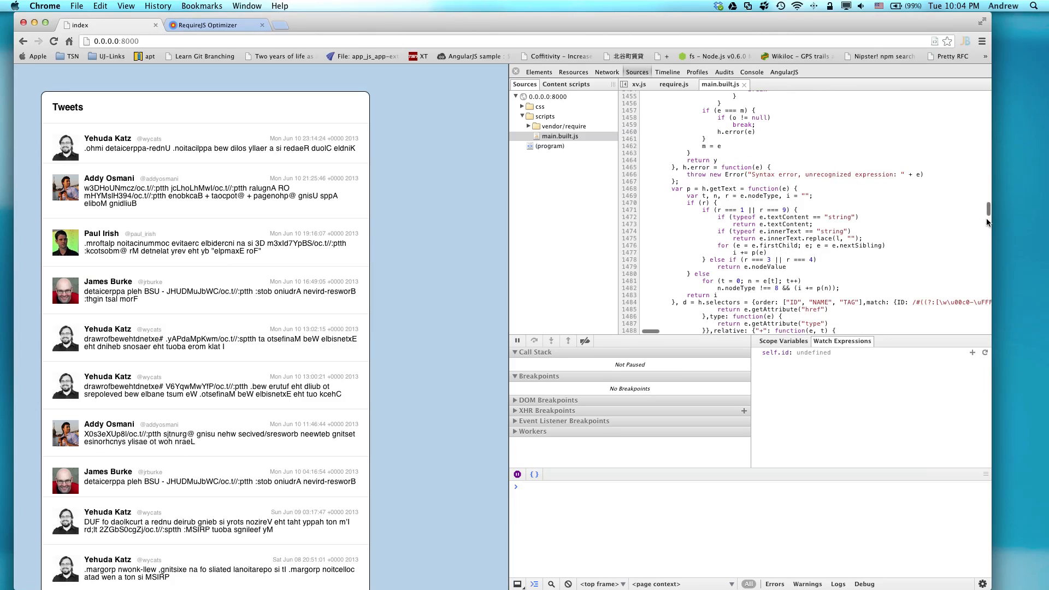
pyautogui.moveTo(990, 216); pyautogui.dragTo(993, 359)
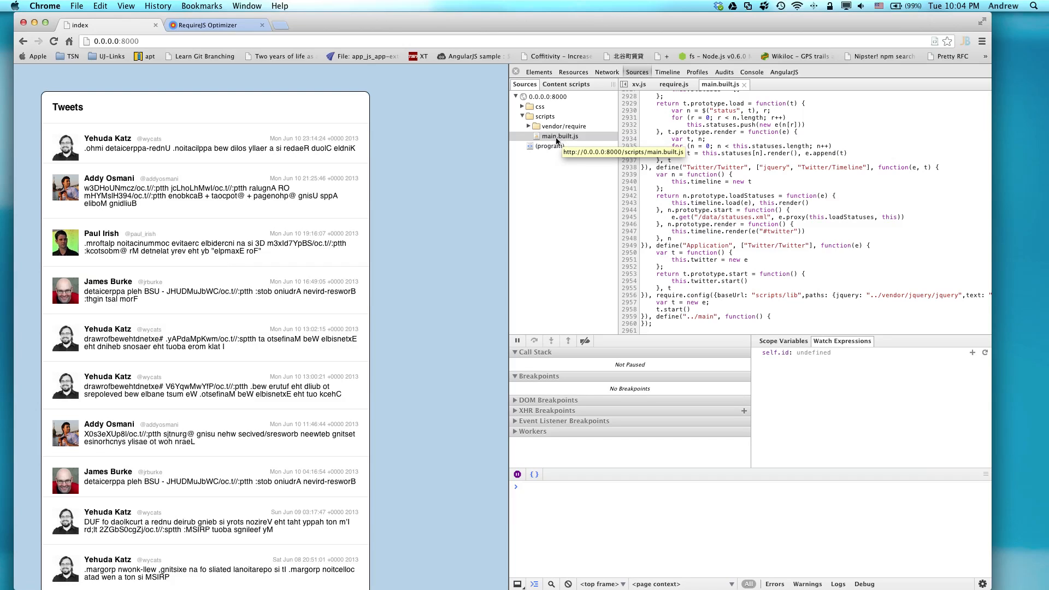
# Step: Show the scripts folder in Finder with main.built.js and main.js side by side
pyautogui.press('super+Tab')
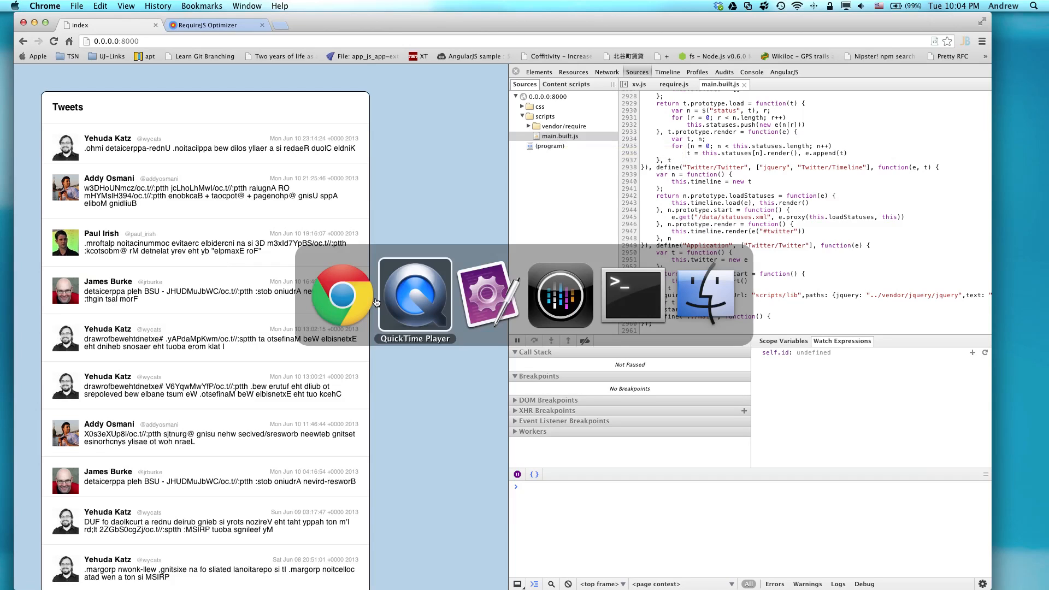
pyautogui.press('super+Tab')
pyautogui.press('super+Tab')
pyautogui.press('super+Tab')
pyautogui.press('super+Tab')
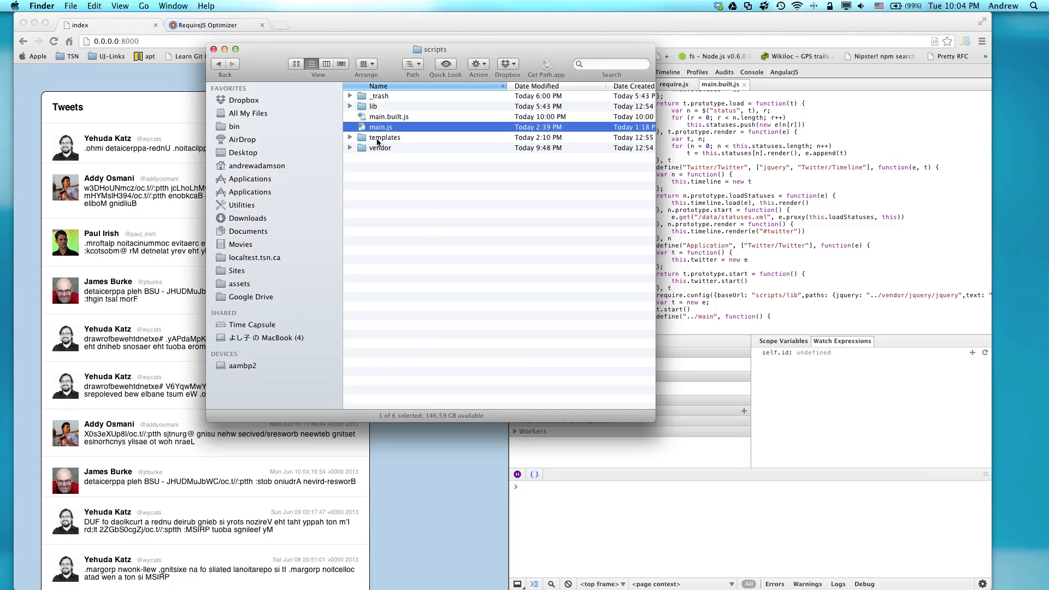
pyautogui.click(382, 119)
pyautogui.press('Down')
pyautogui.press('super+Tab')
pyautogui.press('super+Tab')
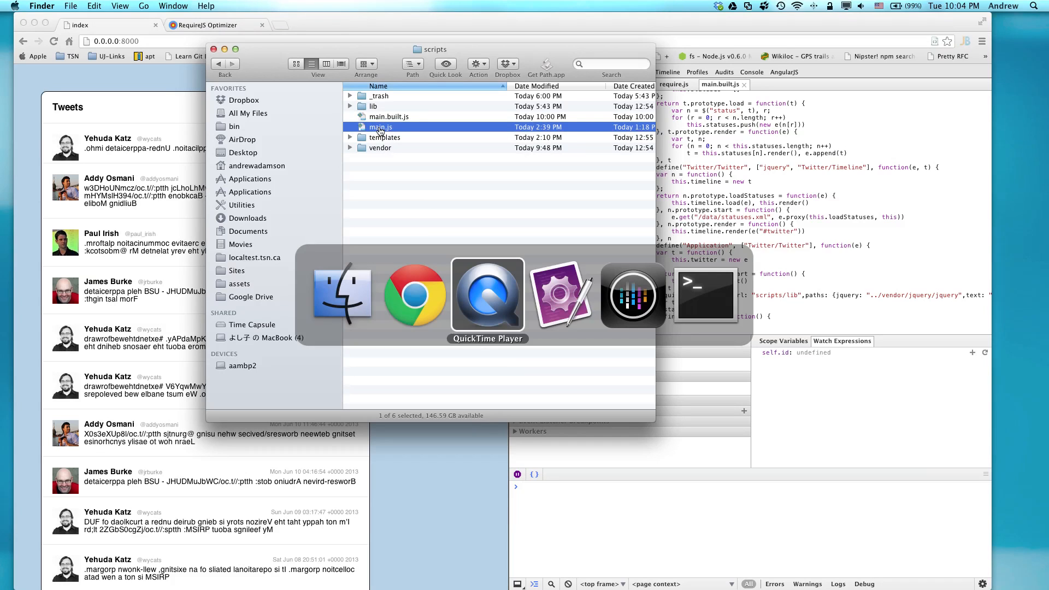
# Step: Change index.html's data-main from scripts/main.built to scripts/main, save, and reload the page
pyautogui.press('super+Tab')
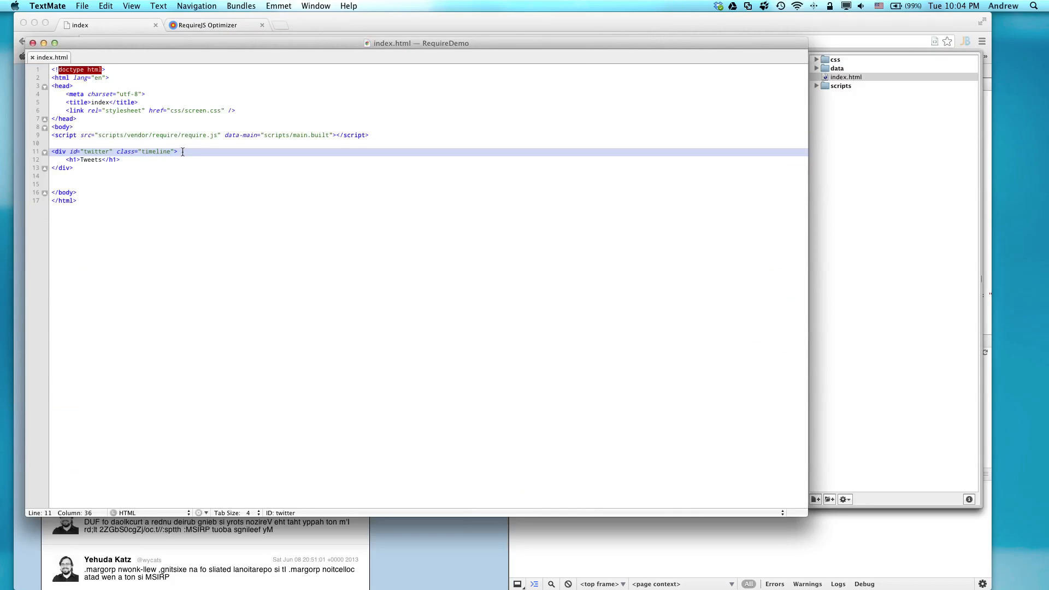
pyautogui.doubleClick(318, 136)
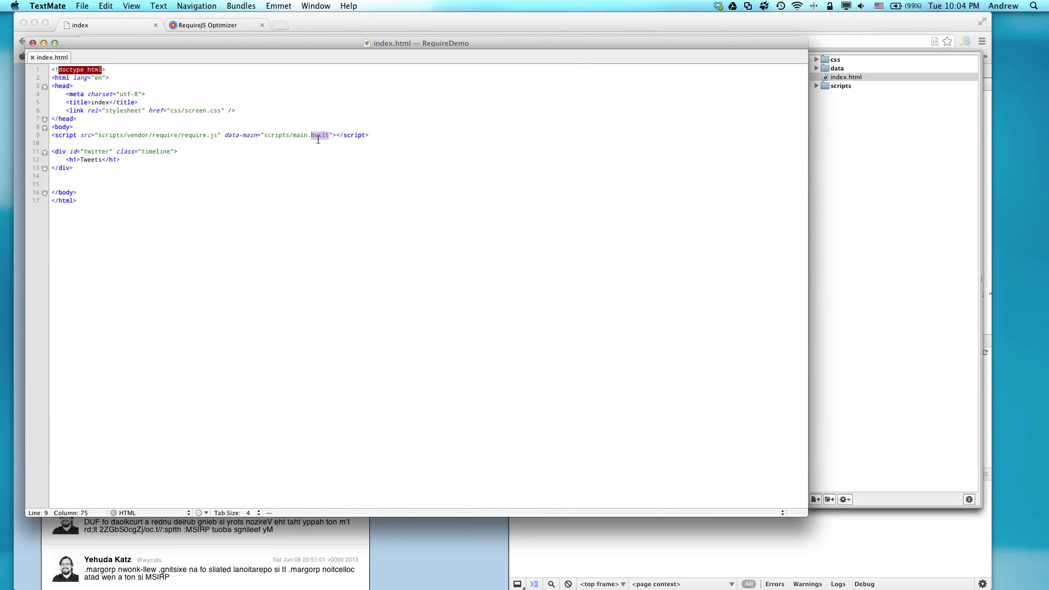
pyautogui.press('BackSpace')
pyautogui.press('BackSpace')
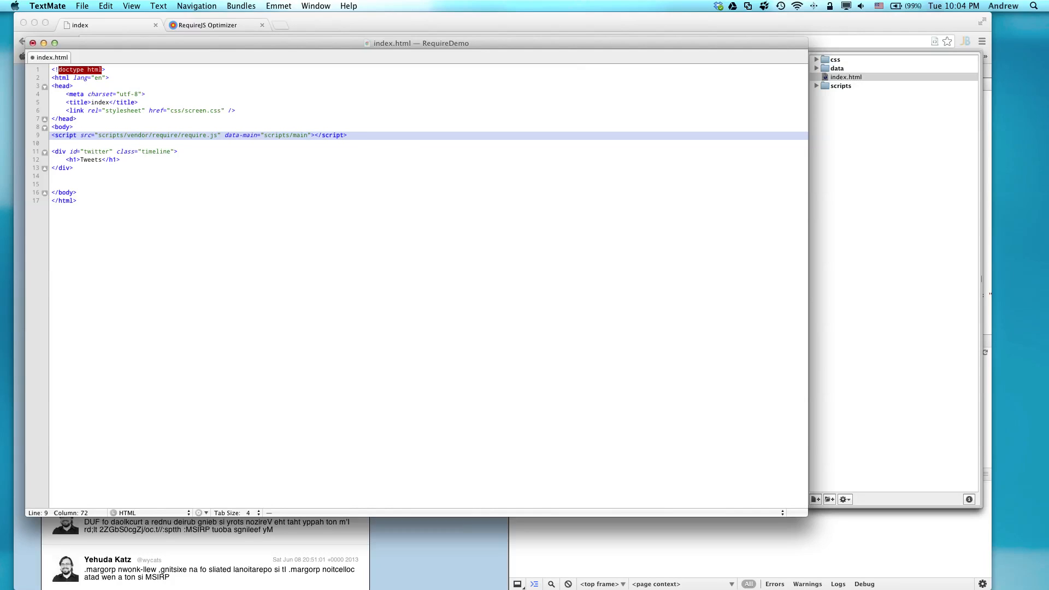
pyautogui.write('.buil')
pyautogui.press('BackSpace')
pyautogui.press('BackSpace')
pyautogui.press('BackSpace')
pyautogui.press('BackSpace')
pyautogui.press('BackSpace')
pyautogui.press('super+s')
pyautogui.press('super+Tab')
pyautogui.press('super+Tab')
pyautogui.press('super+r')
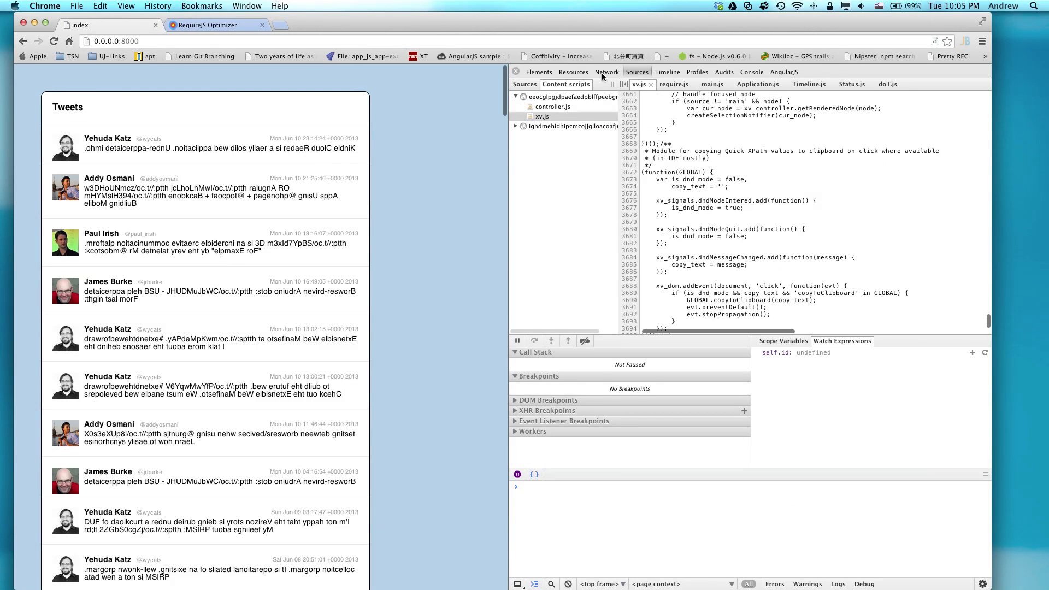
# Step: Read the Application.js, Twitter.js, Timeline.js and Status.js responses in the Network log
pyautogui.click(604, 73)
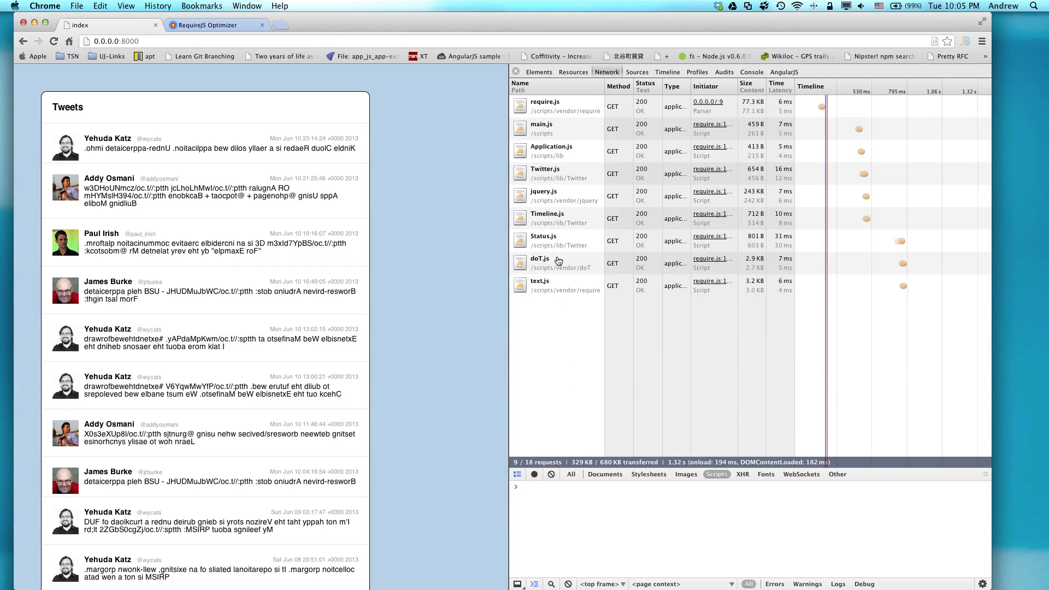
pyautogui.click(542, 151)
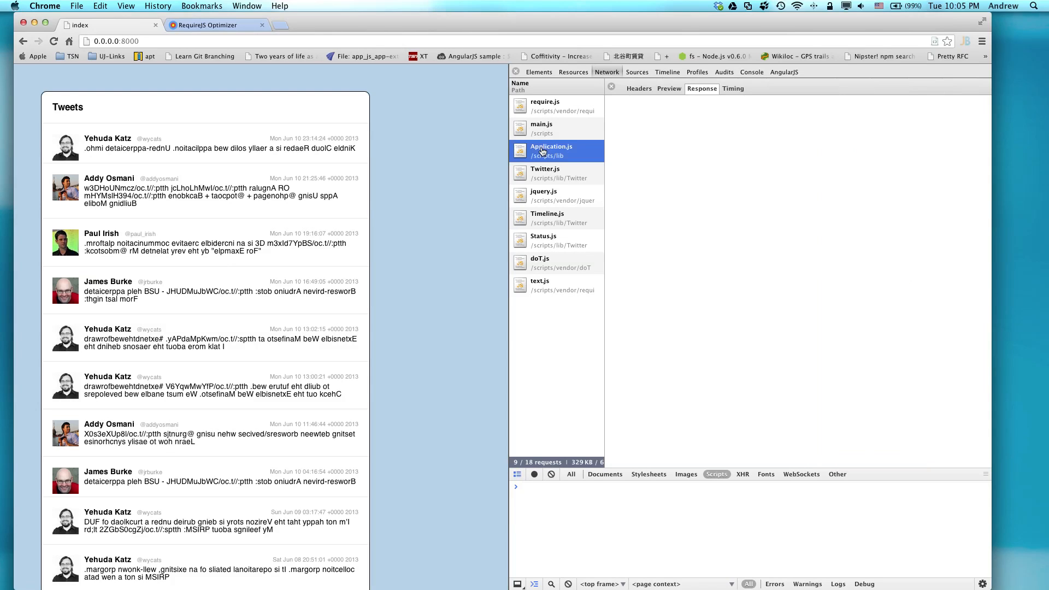
pyautogui.click(555, 178)
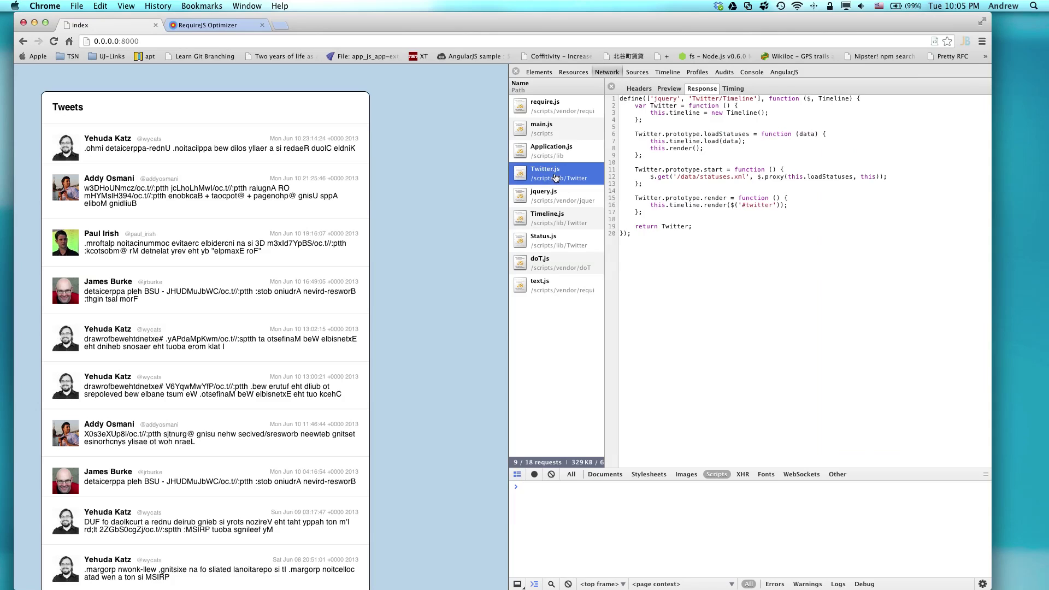
pyautogui.click(547, 220)
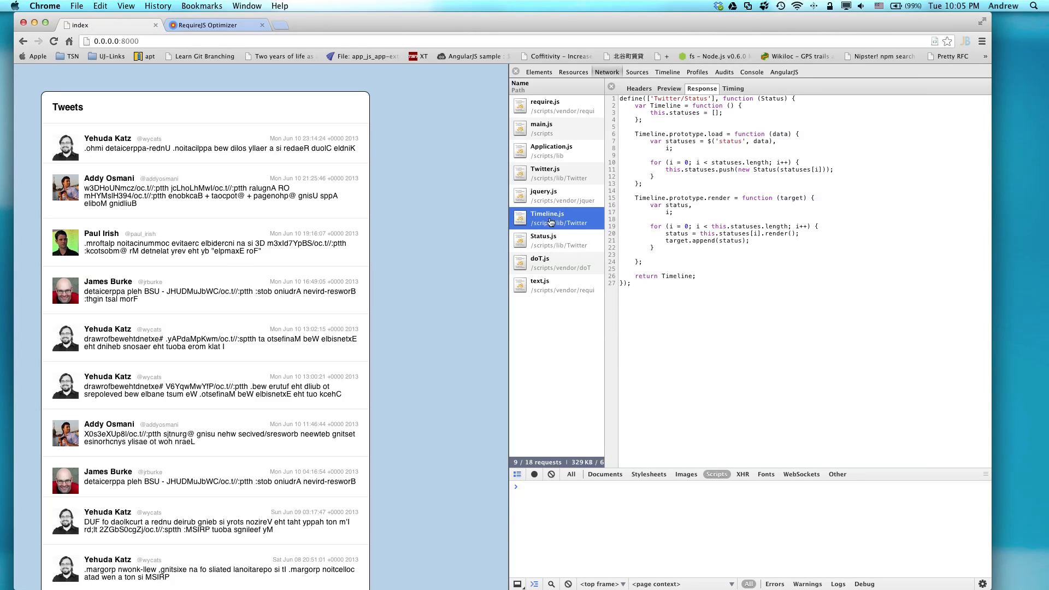
pyautogui.click(540, 245)
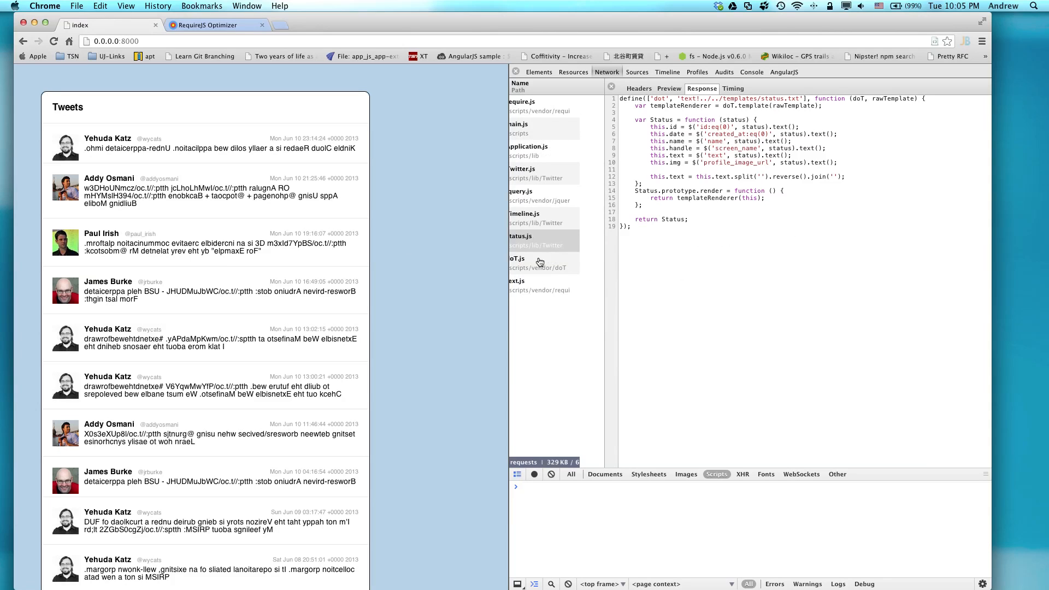
# Step: Point data-main back at scripts/main.built, save index.html, and reload the page
pyautogui.press('super+Tab')
pyautogui.press('super+Tab')
pyautogui.write('.built')
pyautogui.press('super+s')
pyautogui.press('super+Tab')
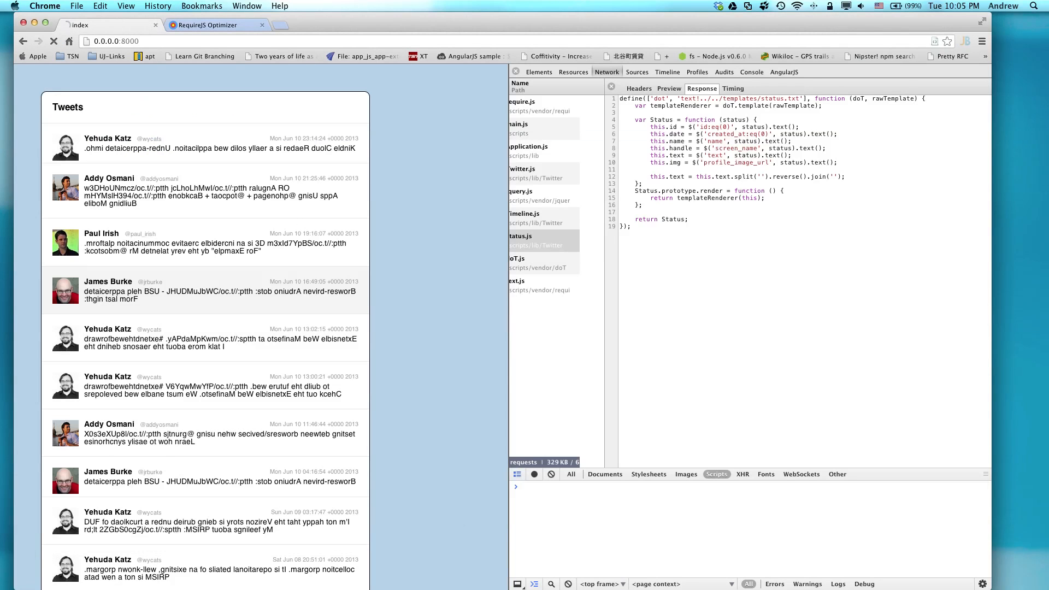
pyautogui.press('super+r')
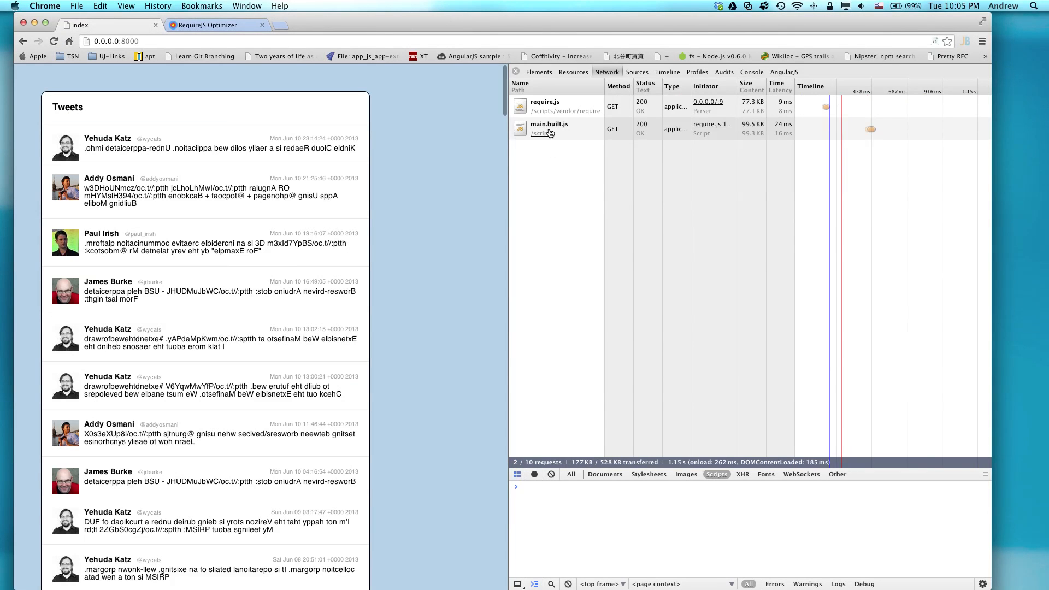
# Step: Restore data-main to scripts/main, save, and reload so the nine separate modules load
pyautogui.press('super+Tab')
pyautogui.press('BackSpace')
pyautogui.press('BackSpace')
pyautogui.press('BackSpace')
pyautogui.press('BackSpace')
pyautogui.press('BackSpace')
pyautogui.press('BackSpace')
pyautogui.press('super+s')
pyautogui.press('super+Tab')
pyautogui.press('super+r')
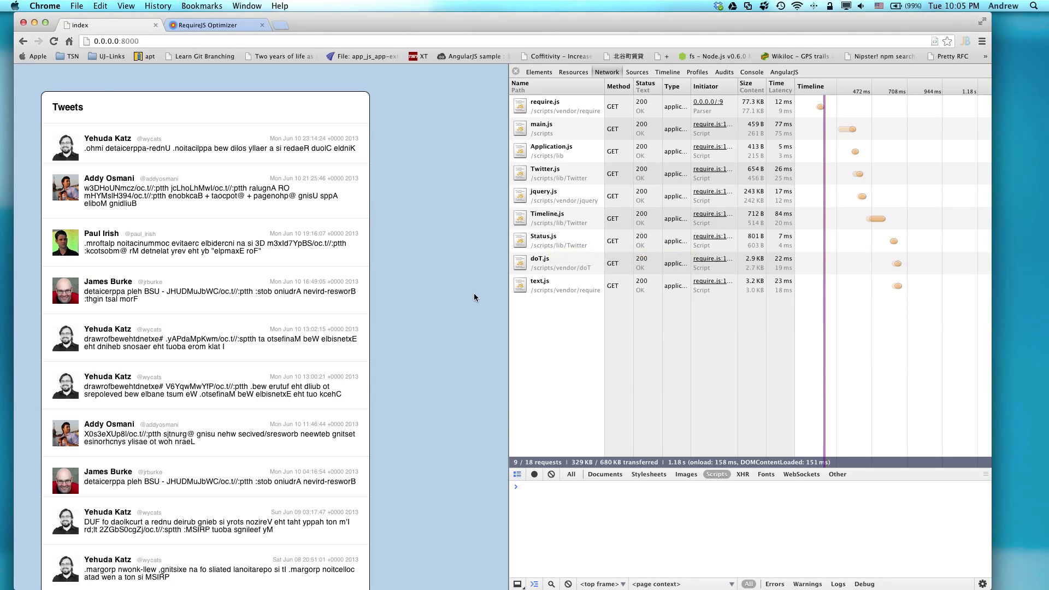
# Step: Remove data-main from the require.js tag and add <script src="scripts/main.js"></script>, then save
pyautogui.press('super+Tab')
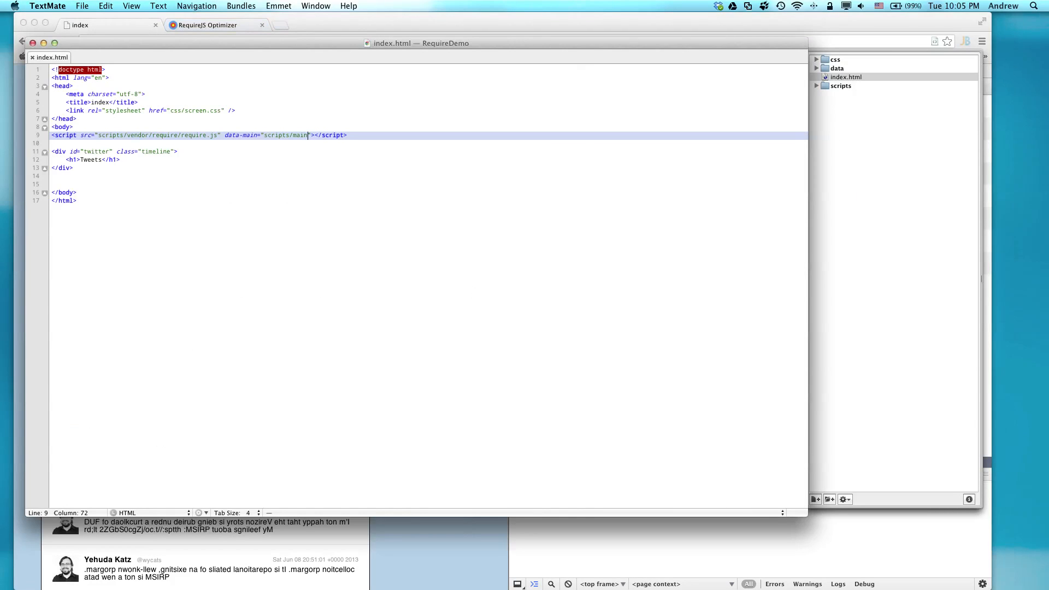
pyautogui.hotkey('shift', 'Left')
pyautogui.hotkey('shift', 'Left')
pyautogui.hotkey('shift', 'Left')
pyautogui.hotkey('shift', 'Left')
pyautogui.hotkey('shift', 'Left')
pyautogui.hotkey('shift', 'Left')
pyautogui.hotkey('shift', 'Left')
pyautogui.hotkey('shift', 'Left')
pyautogui.hotkey('shift', 'Left')
pyautogui.hotkey('shift', 'Left')
pyautogui.hotkey('shift', 'Left')
pyautogui.hotkey('shift', 'Left')
pyautogui.hotkey('shift', 'Left')
pyautogui.hotkey('shift', 'Left')
pyautogui.hotkey('shift', 'Left')
pyautogui.hotkey('shift', 'Left')
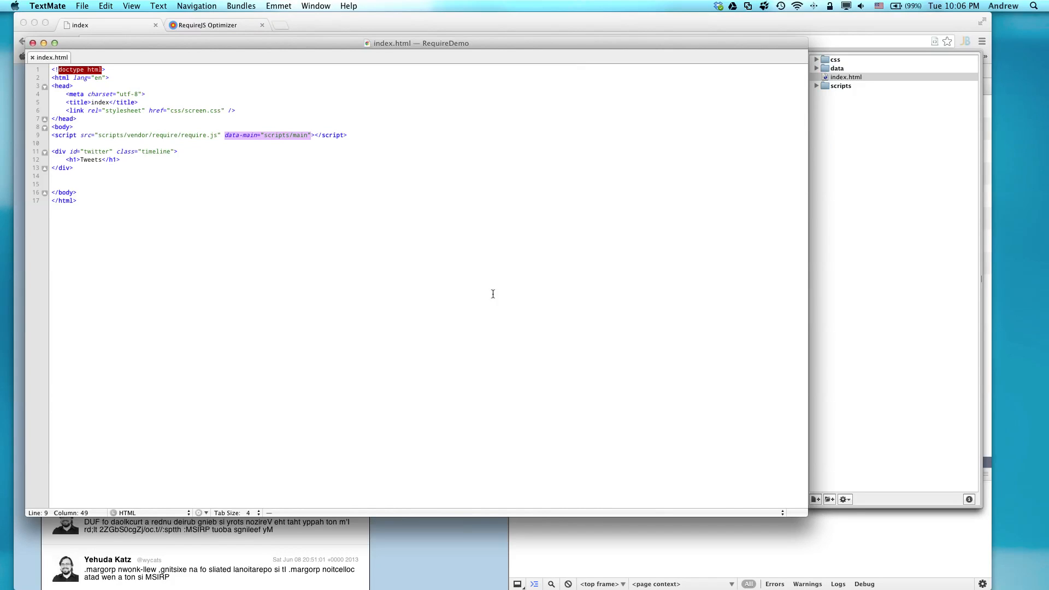
pyautogui.press('BackSpace')
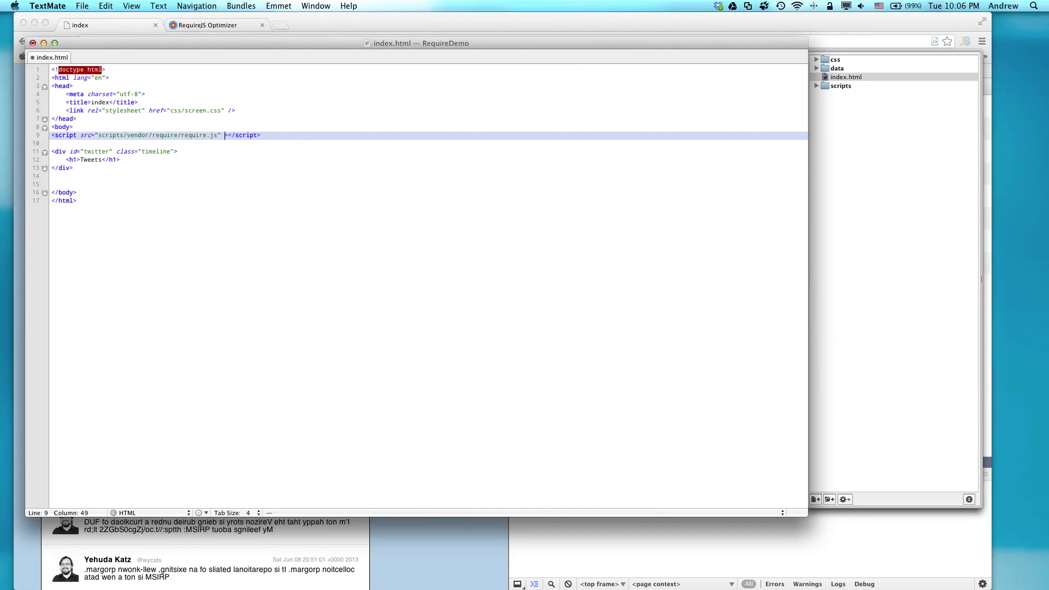
pyautogui.press('BackSpace')
pyautogui.press('super+Return')
pyautogui.write('<script></script>')
pyautogui.press('Left')
pyautogui.write('src="')
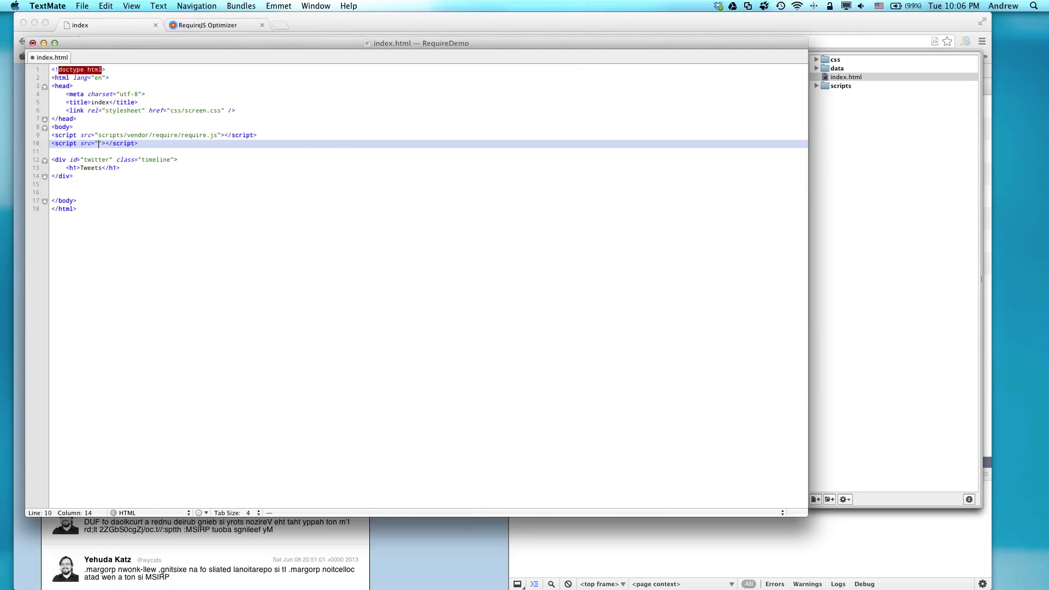
pyautogui.write('scripts')
pyautogui.write('main.js')
pyautogui.press('Up')
pyautogui.press('super+s')
# Step: Reload the page to confirm the modules still load, then highlight the new main.js script line
pyautogui.press('super+Tab')
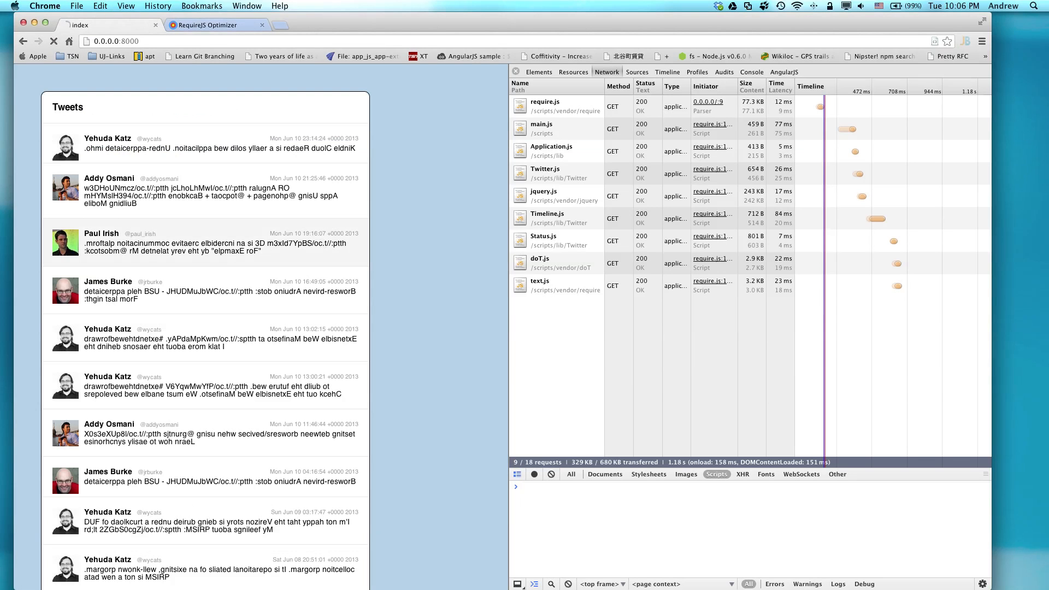
pyautogui.press('super+r')
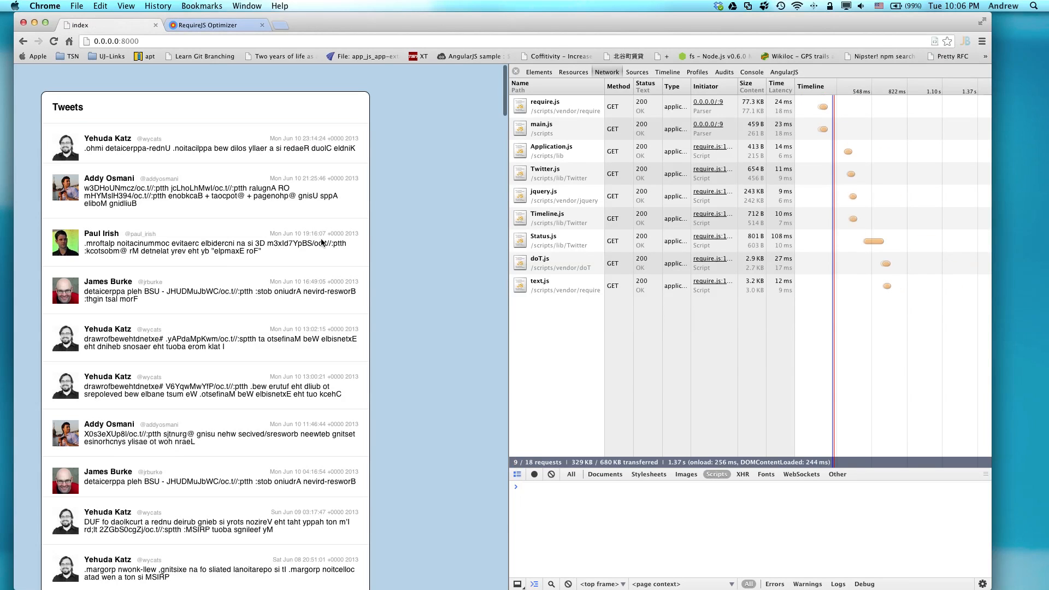
pyautogui.press('super+Tab')
pyautogui.press('Down')
pyautogui.press('super+Left')
pyautogui.hotkey('shift', 'Down')
pyautogui.press('Up')
pyautogui.press('super+Right')
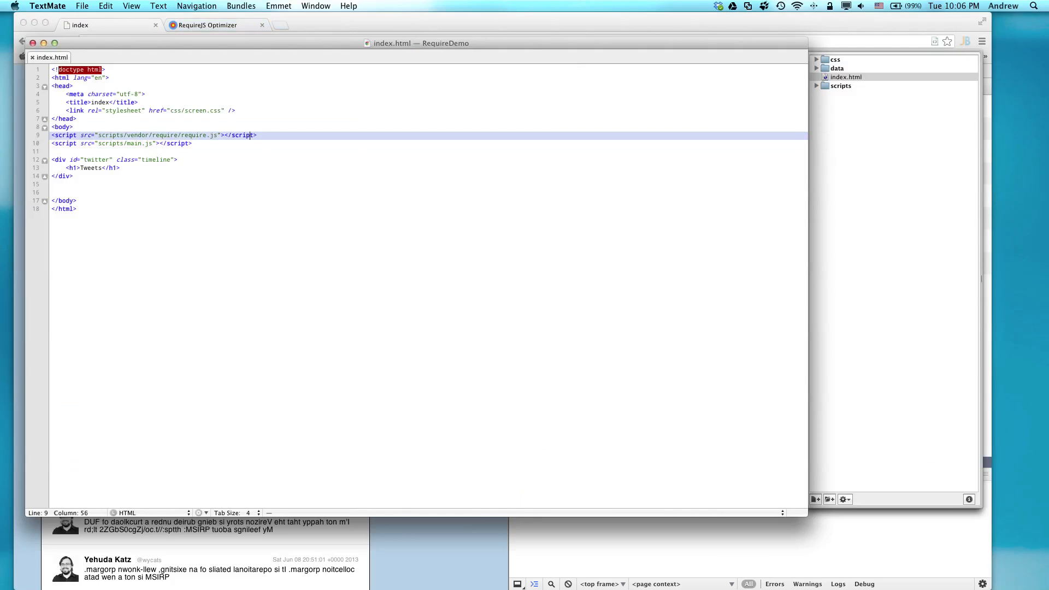
pyautogui.write('data-main="scripts/main')
pyautogui.hotkey('shift', 'Left')
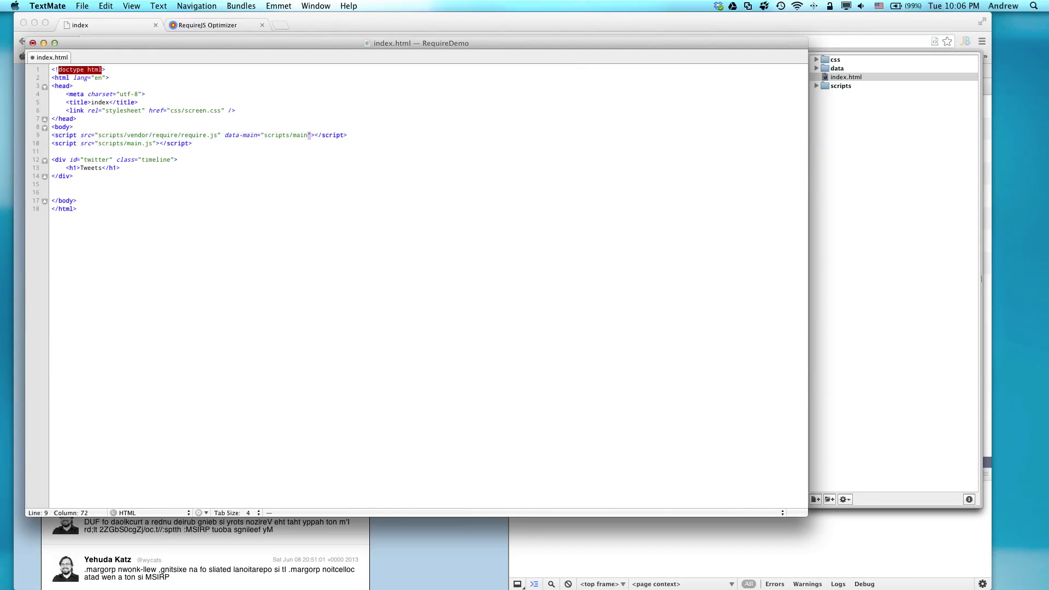
pyautogui.hotkey('shift', 'Left')
pyautogui.hotkey('shift', 'Left')
pyautogui.hotkey('shift', 'Left')
pyautogui.hotkey('shift', 'Left')
pyautogui.hotkey('shift', 'Left')
pyautogui.hotkey('shift', 'Left')
pyautogui.hotkey('shift', 'Left')
pyautogui.hotkey('shift', 'Left')
pyautogui.hotkey('shift', 'Left')
pyautogui.hotkey('shift', 'Left')
pyautogui.hotkey('shift', 'Left')
pyautogui.hotkey('shift', 'Left')
pyautogui.hotkey('shift', 'Left')
pyautogui.hotkey('shift', 'Left')
pyautogui.press('BackSpace')
pyautogui.press('Down')
pyautogui.press('super+s')
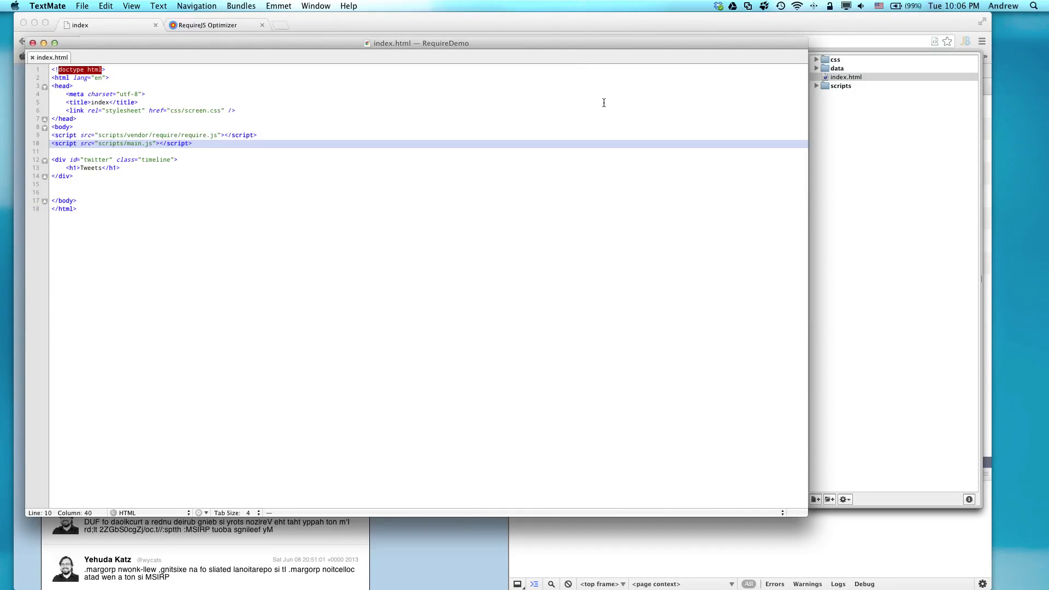
pyautogui.click(143, 145)
pyautogui.write('.built')
pyautogui.press('super+Tab')
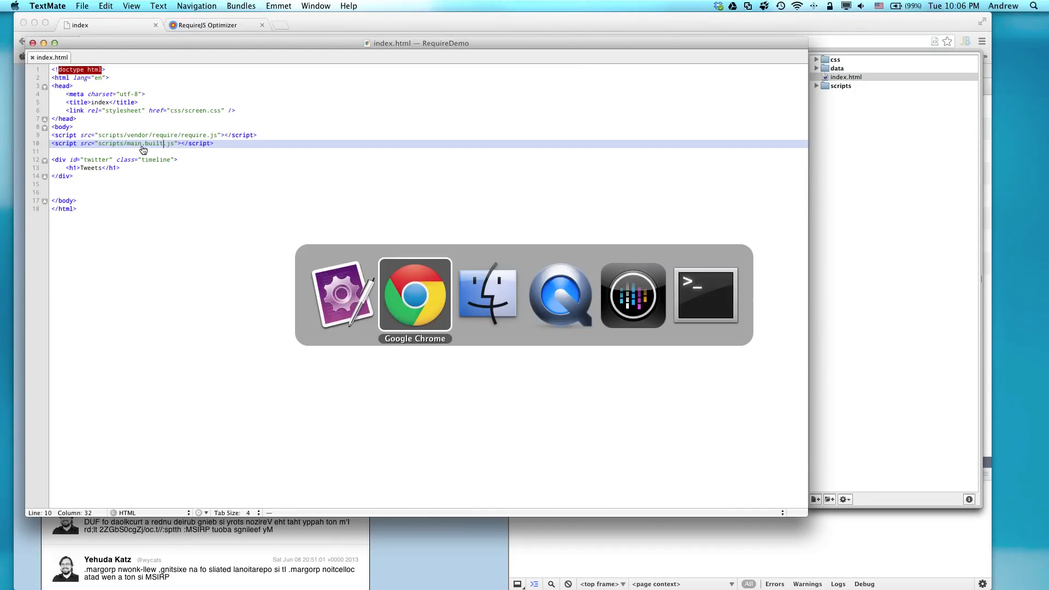
pyautogui.press('super+r')
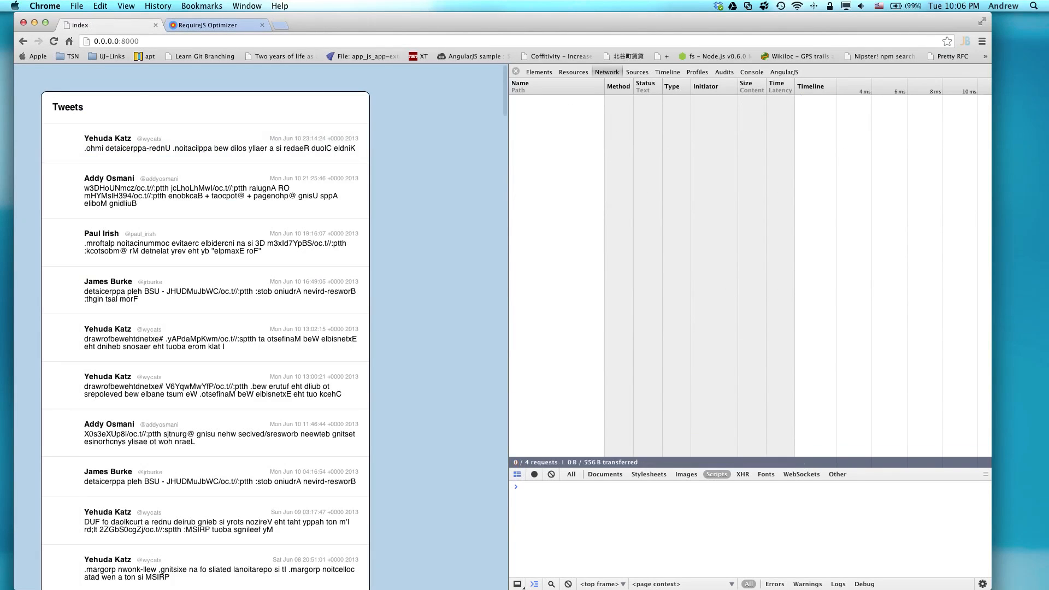
pyautogui.press('super+Tab')
pyautogui.press('BackSpace')
pyautogui.press('BackSpace')
pyautogui.press('BackSpace')
pyautogui.press('BackSpace')
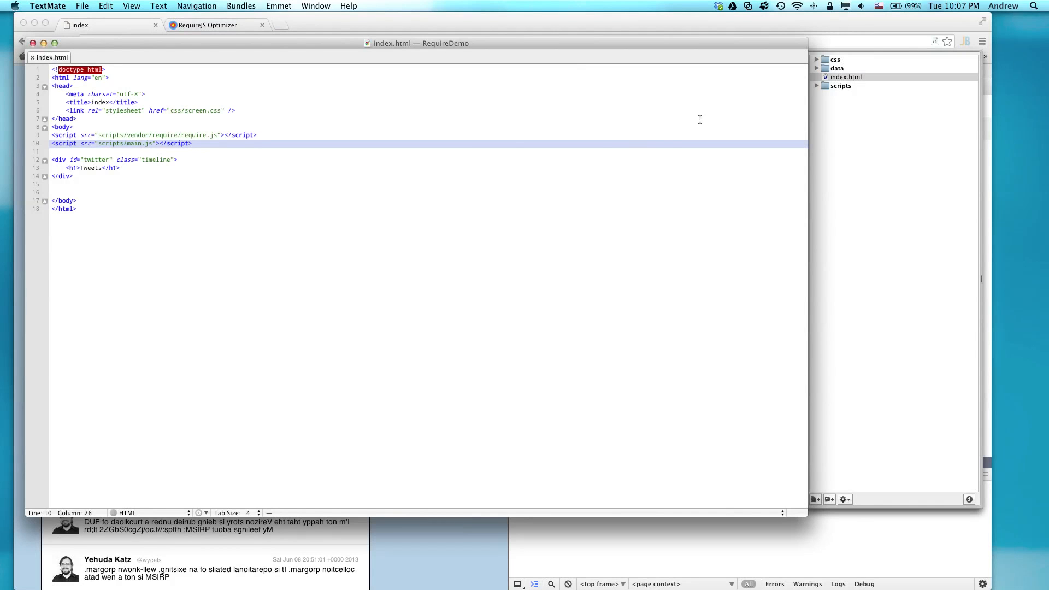
# Step: Reload the tweets page and view the downloaded Status.js response source
pyautogui.press('super+Tab')
pyautogui.press('super+r')
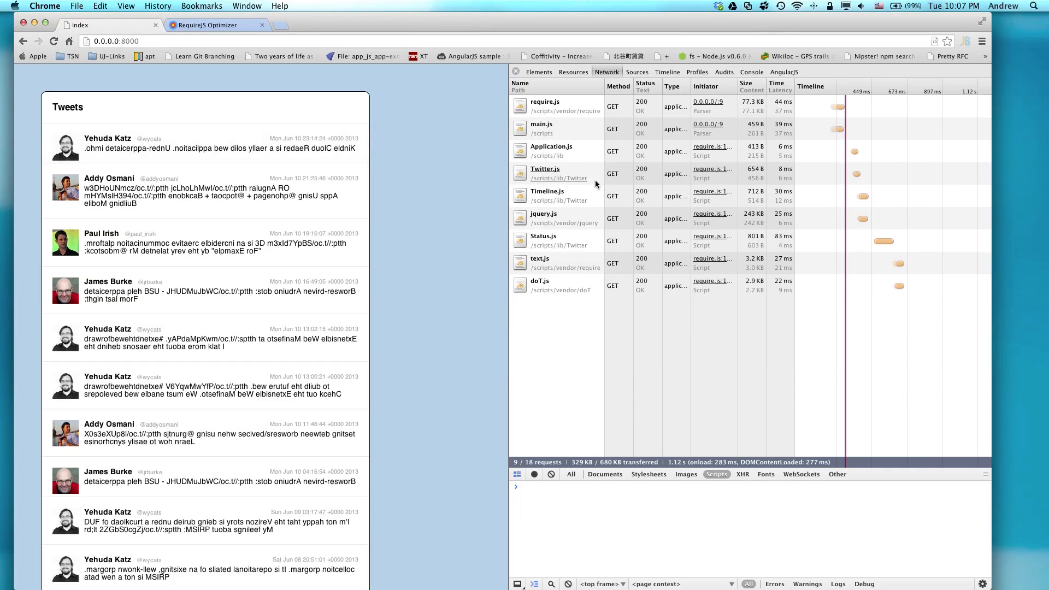
pyautogui.click(541, 240)
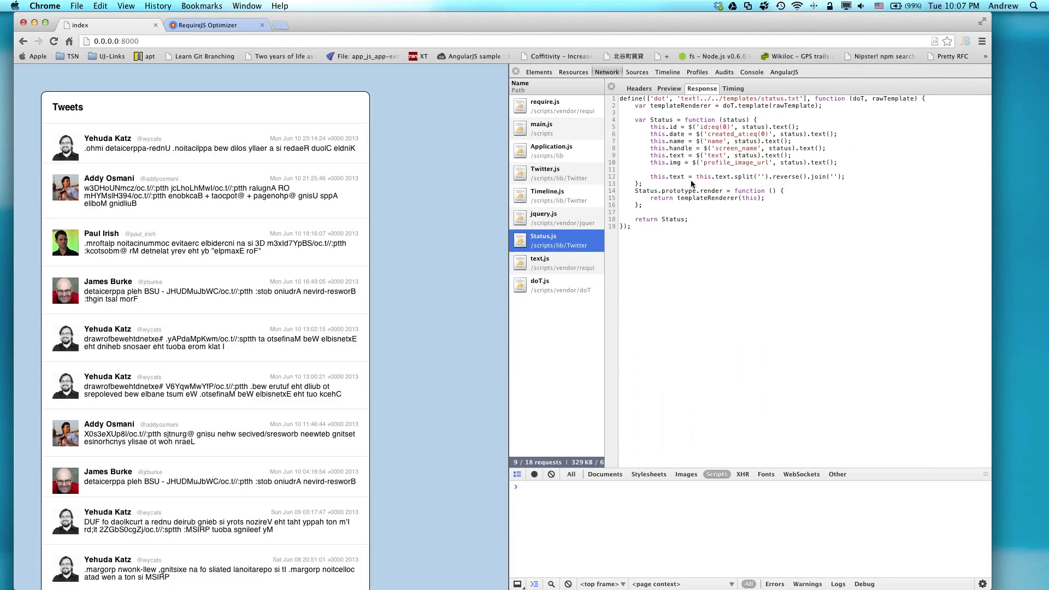
# Step: Add a debugger; statement at the start of the Status constructor in scripts/lib/Twitter/Status.js and save
pyautogui.press('super+Tab')
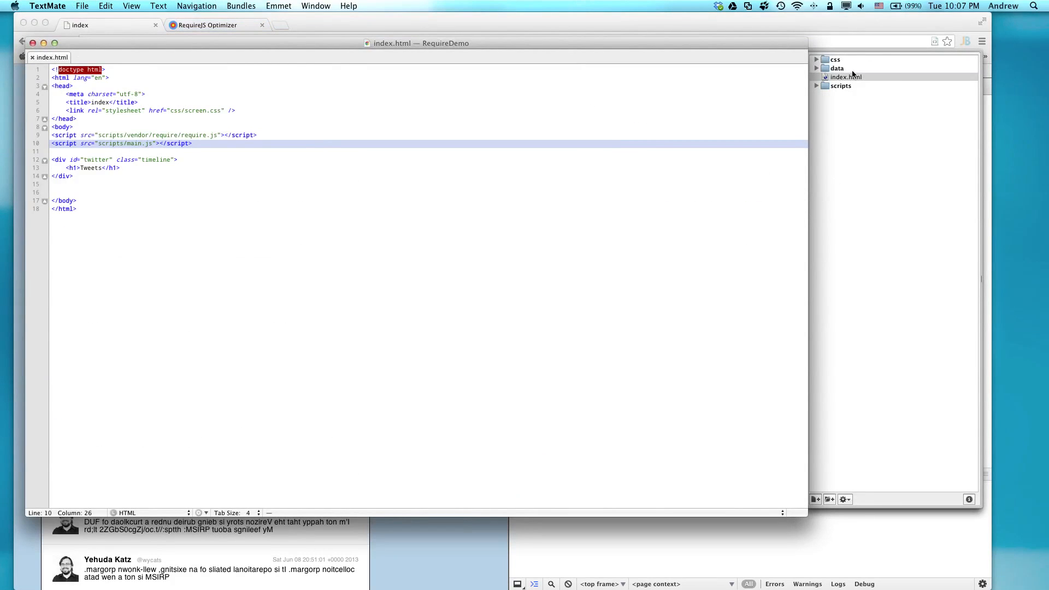
pyautogui.click(816, 86)
pyautogui.click(868, 129)
pyautogui.press('Up')
pyautogui.press('Up')
pyautogui.press('Up')
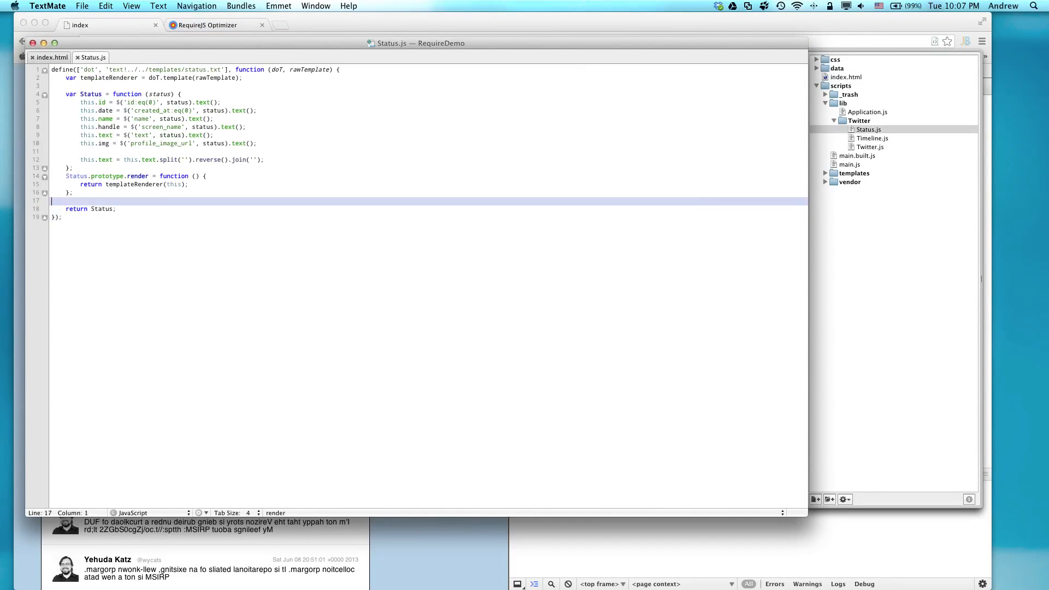
pyautogui.press('Up')
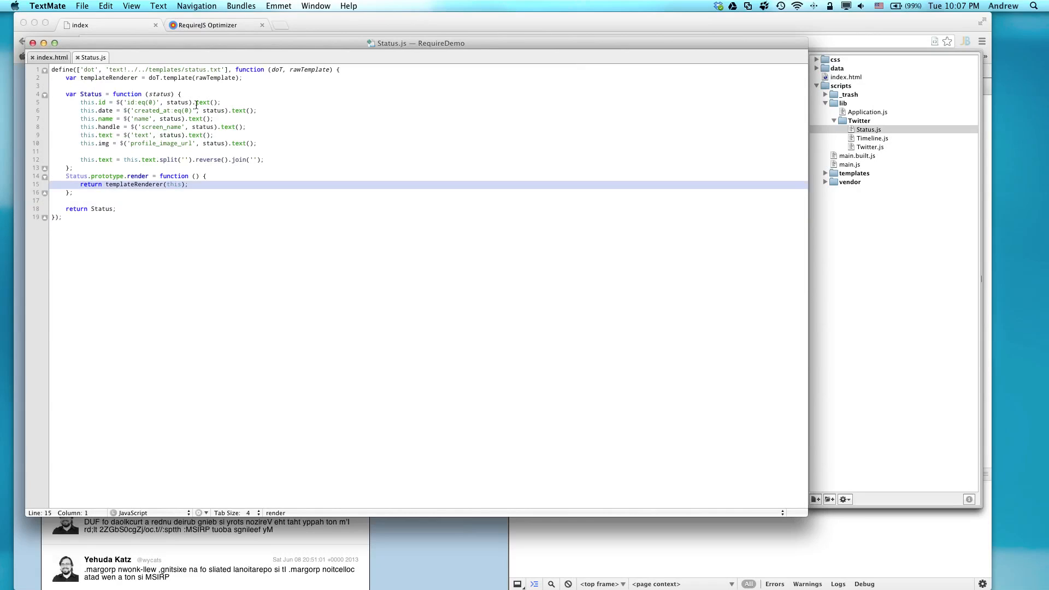
pyautogui.click(185, 94)
pyautogui.press('Return')
pyautogui.write('debugger;')
pyautogui.press('super+s')
# Step: Reload the tweets page so it pauses at the debugger statement
pyautogui.press('super+Tab')
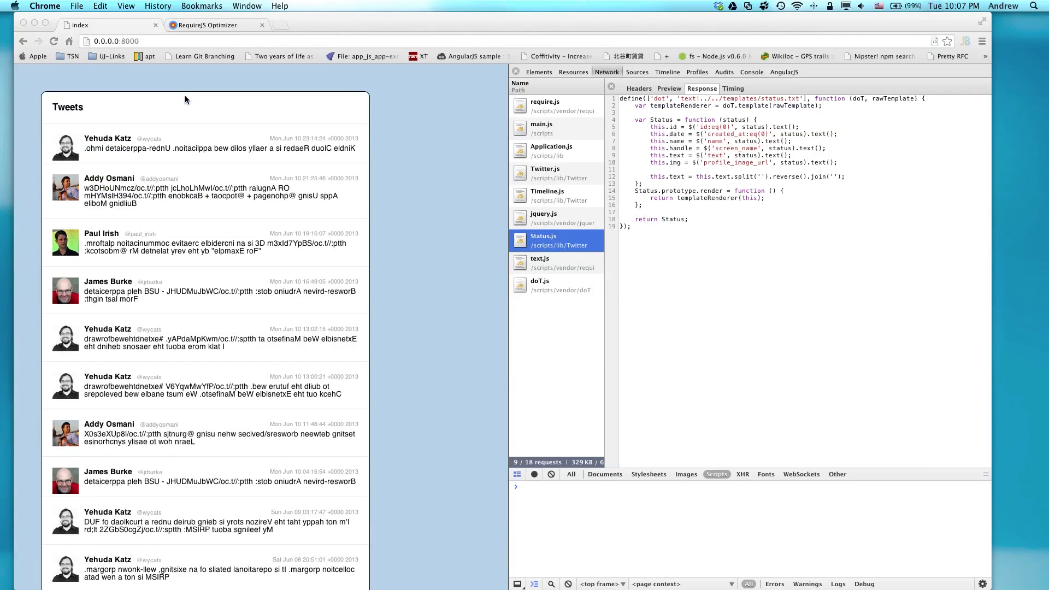
pyautogui.press('super+r')
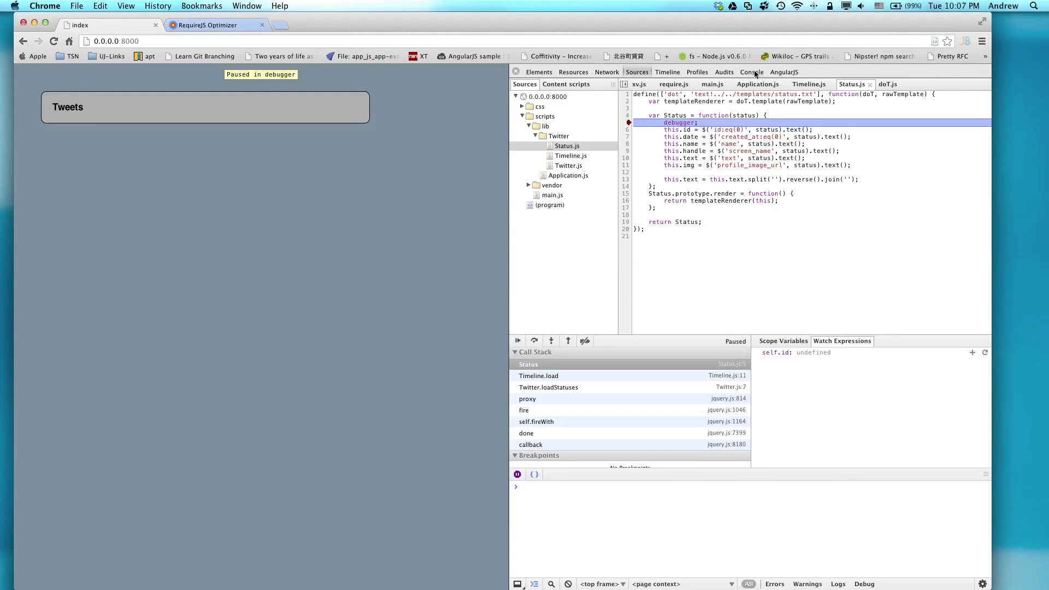
# Step: Step over through the Status constructor past the text-reversing line to line 14
pyautogui.click(536, 343)
pyautogui.click(535, 342)
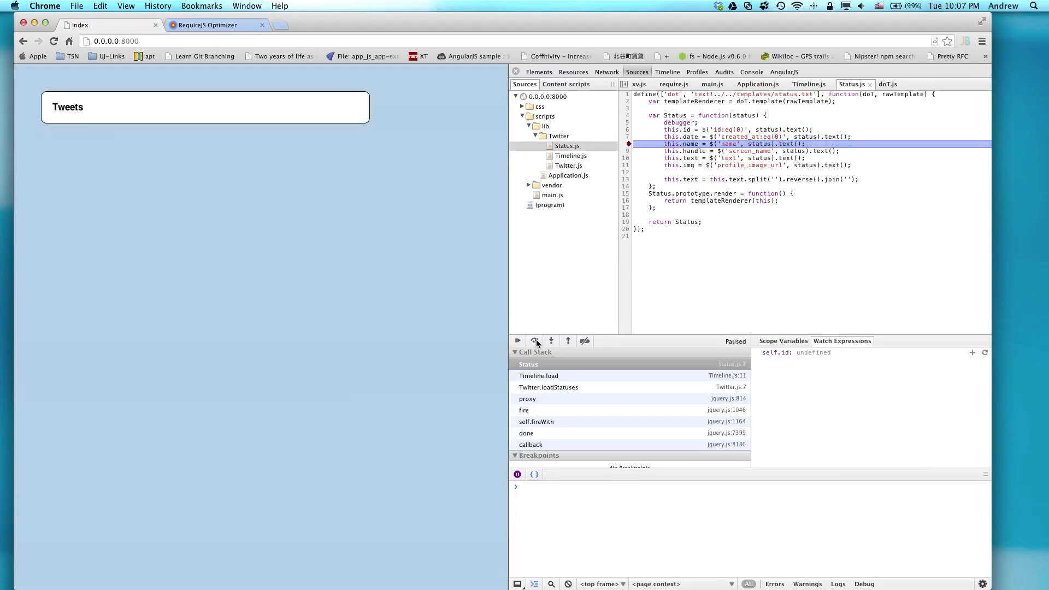
pyautogui.click(536, 342)
pyautogui.click(535, 342)
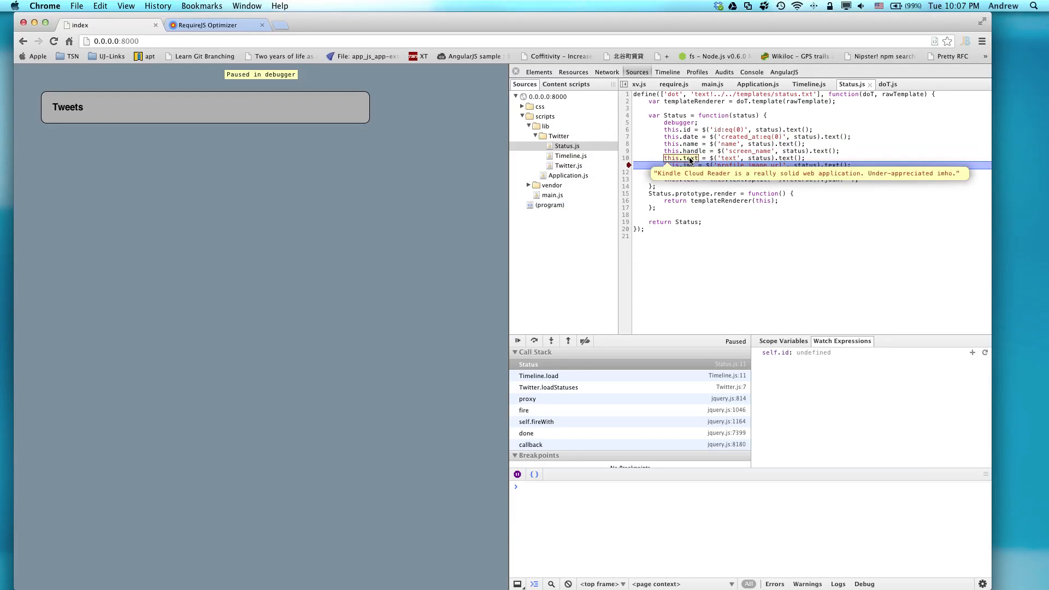
pyautogui.click(535, 342)
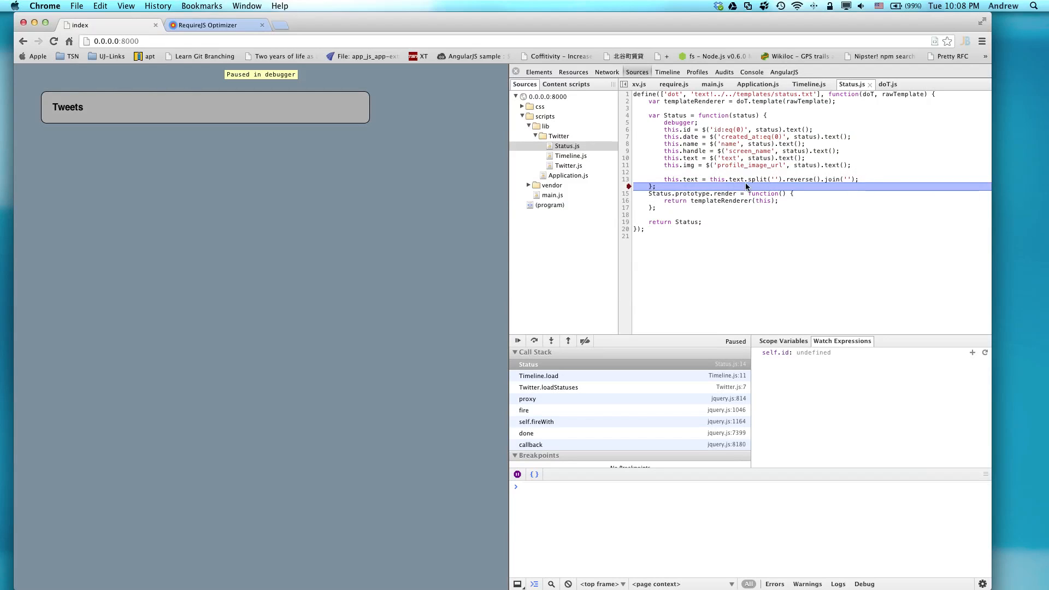
# Step: Resume the script, delete the debugger line and comment out the split/reverse/join line in Status.js
pyautogui.click(513, 340)
pyautogui.press('super+Tab')
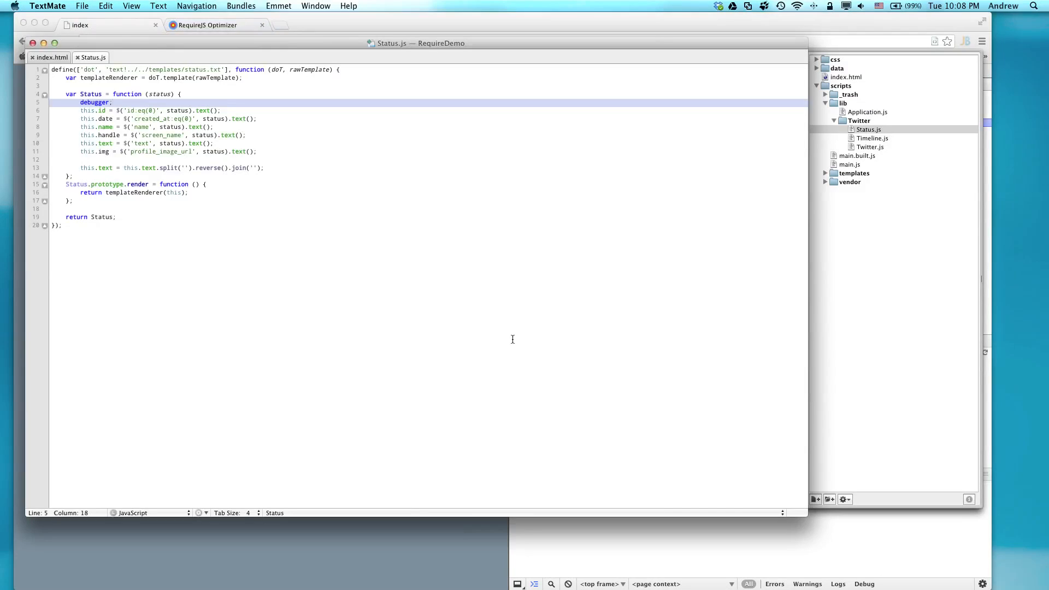
pyautogui.hotkey('ctrl', 'shift', 'k')
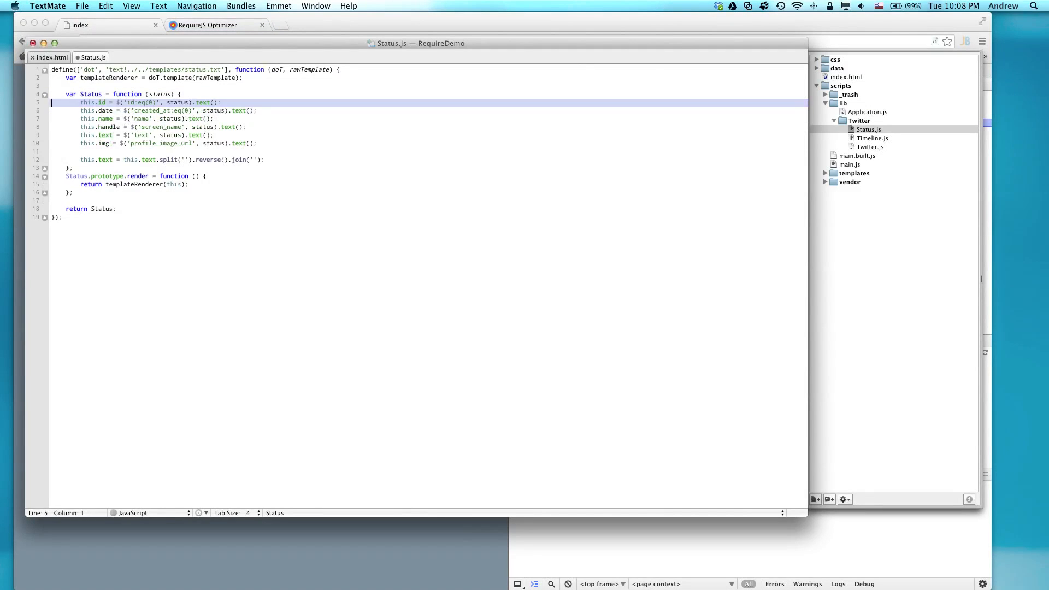
pyautogui.press('Down')
pyautogui.press('Down')
pyautogui.press('Down')
pyautogui.press('Down')
pyautogui.press('Down')
pyautogui.press('Down')
pyautogui.press('super+slash')
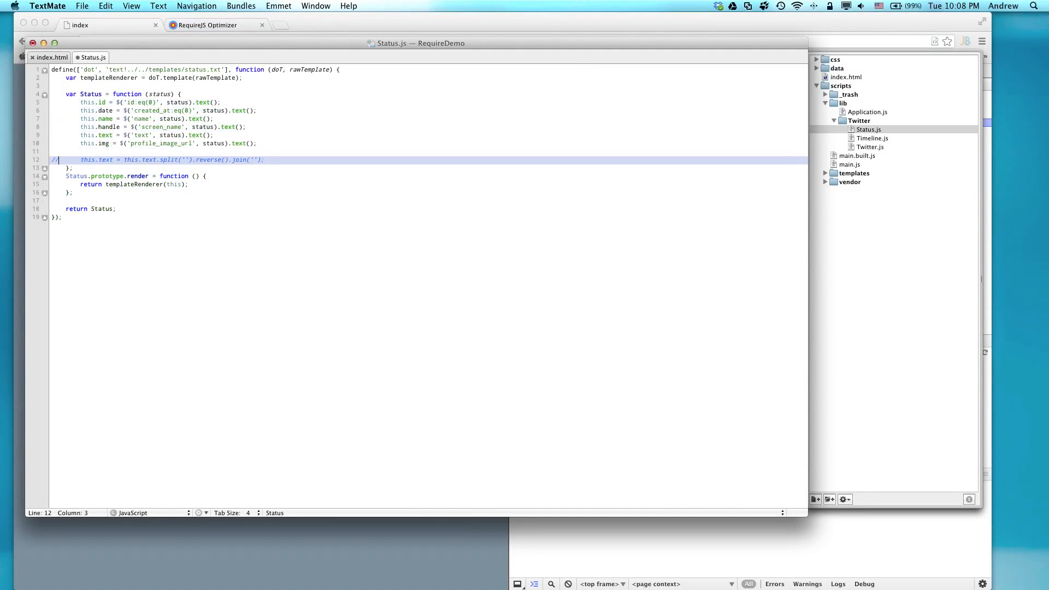
pyautogui.press('super+Tab')
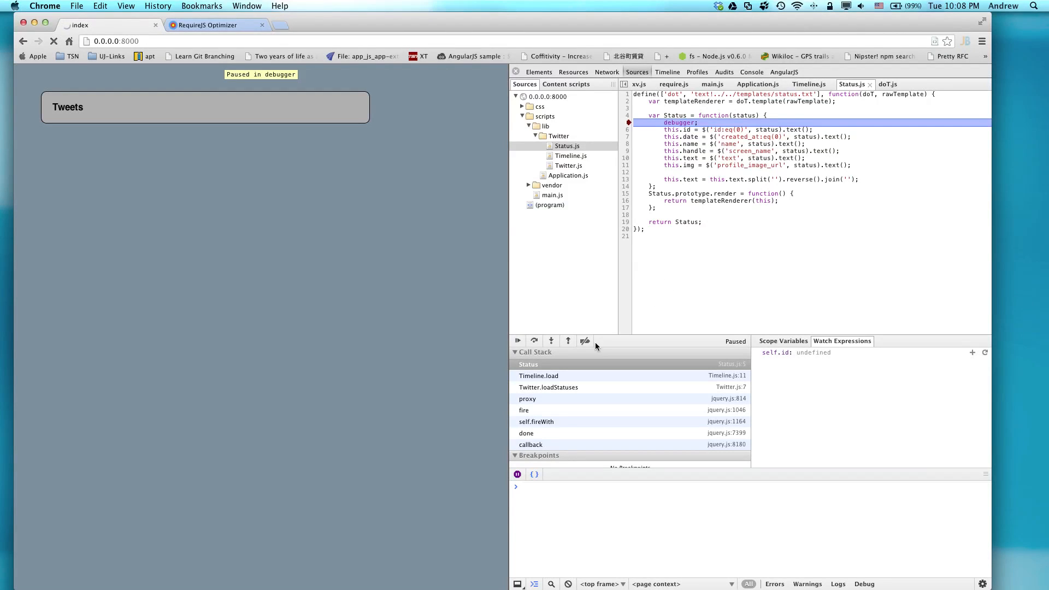
# Step: Resume the paused script and deactivate all breakpoints so tweets render unreversed
pyautogui.click(522, 341)
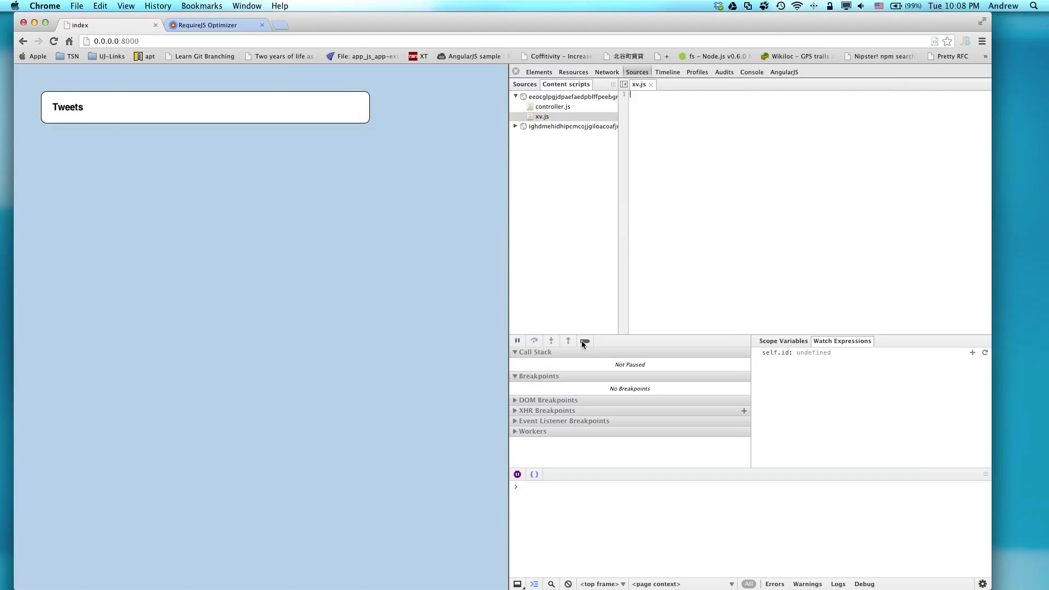
pyautogui.click(583, 341)
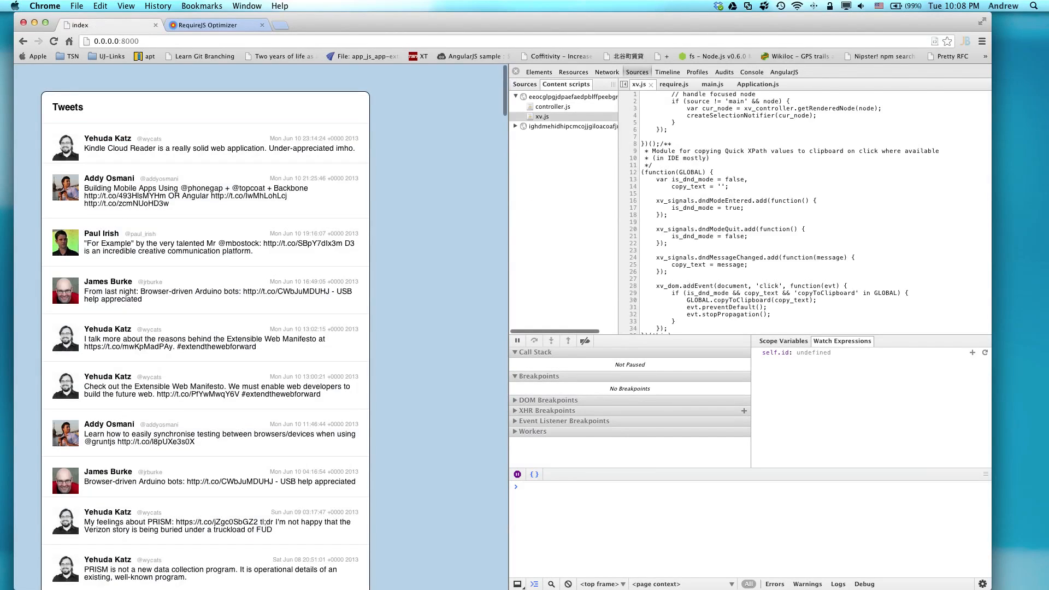
pyautogui.press('super+Tab')
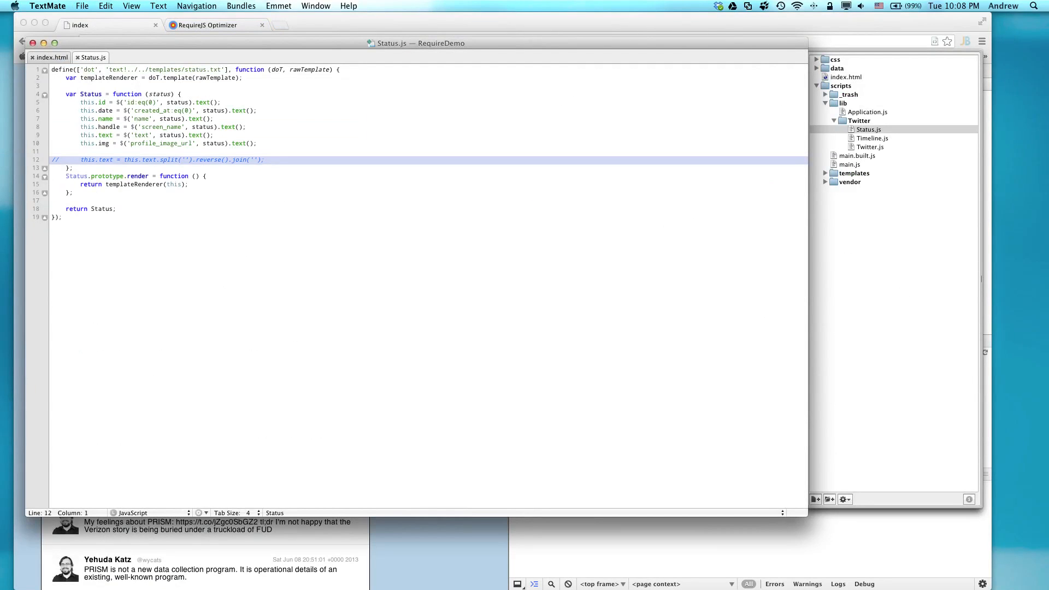
# Step: Delete the commented-out text-reversing line and blank line from Status.js
pyautogui.hotkey('ctrl', 'shift', 'k')
pyautogui.press('BackSpace')
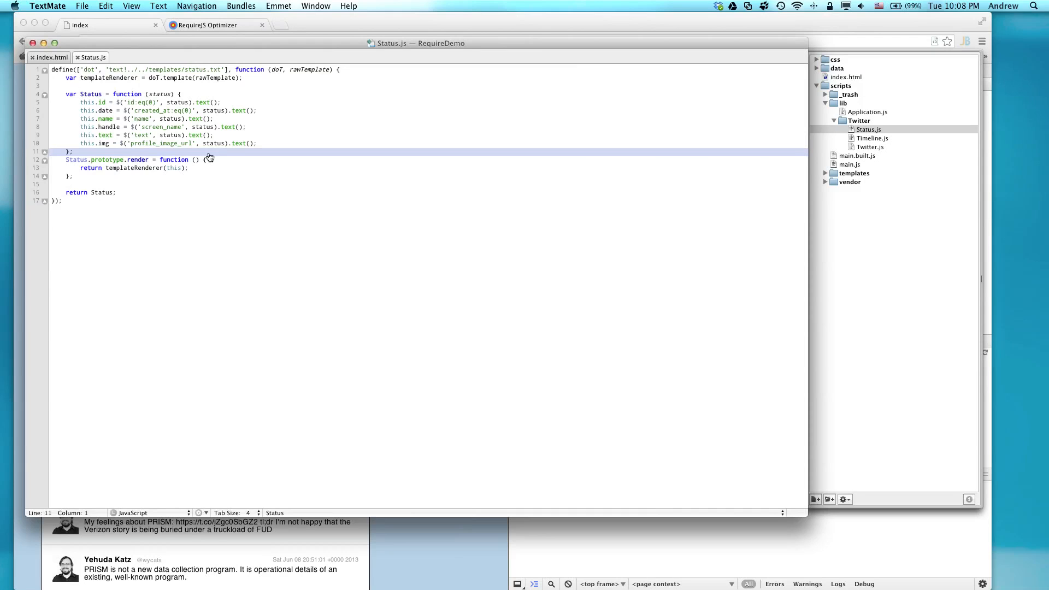
# Step: Review the loaded scripts in Chrome's Network panel, then bring Terminal forward
pyautogui.press('super+Tab')
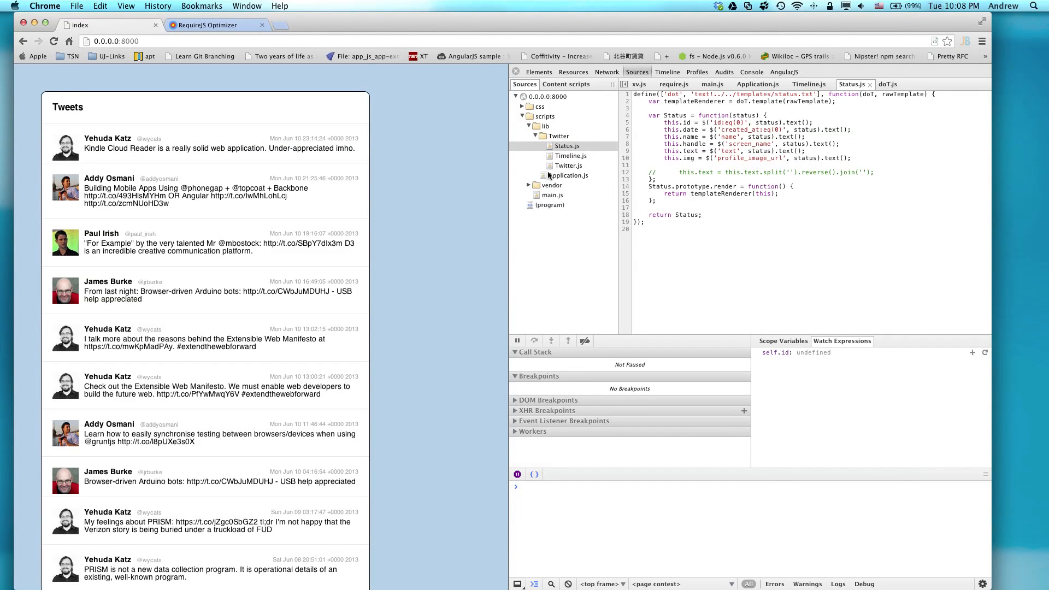
pyautogui.click(606, 72)
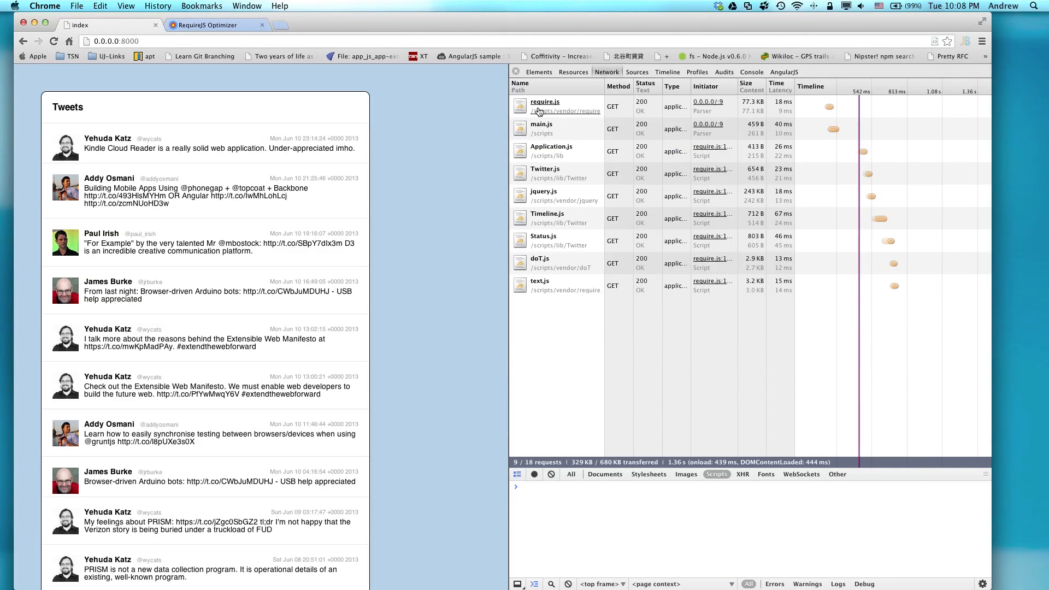
pyautogui.press('super+Tab')
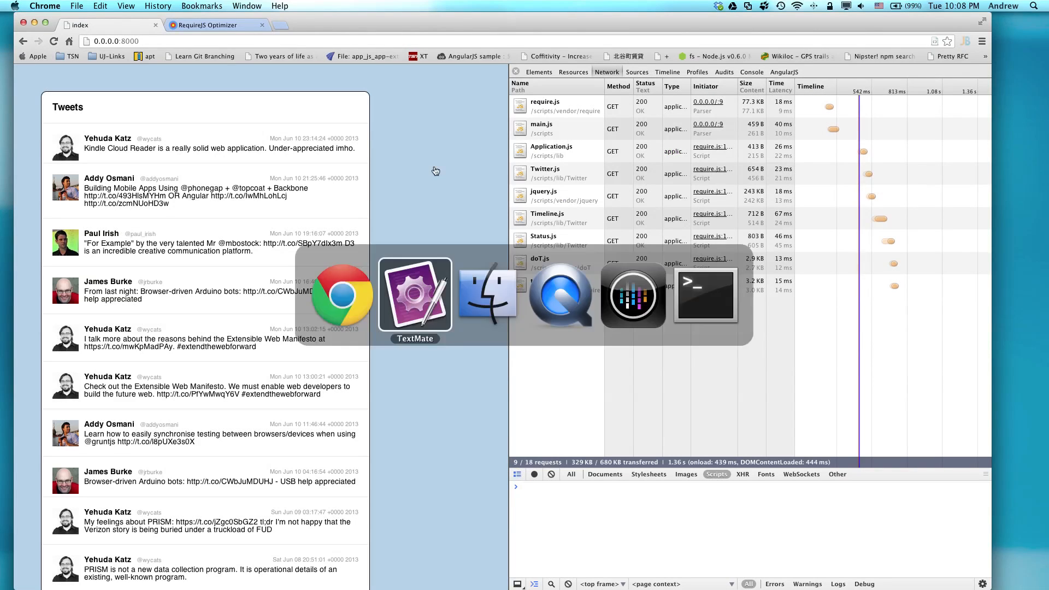
pyautogui.press('super+Tab')
pyautogui.press('super+Tab')
pyautogui.press('super+Tab')
pyautogui.press('super+Tab')
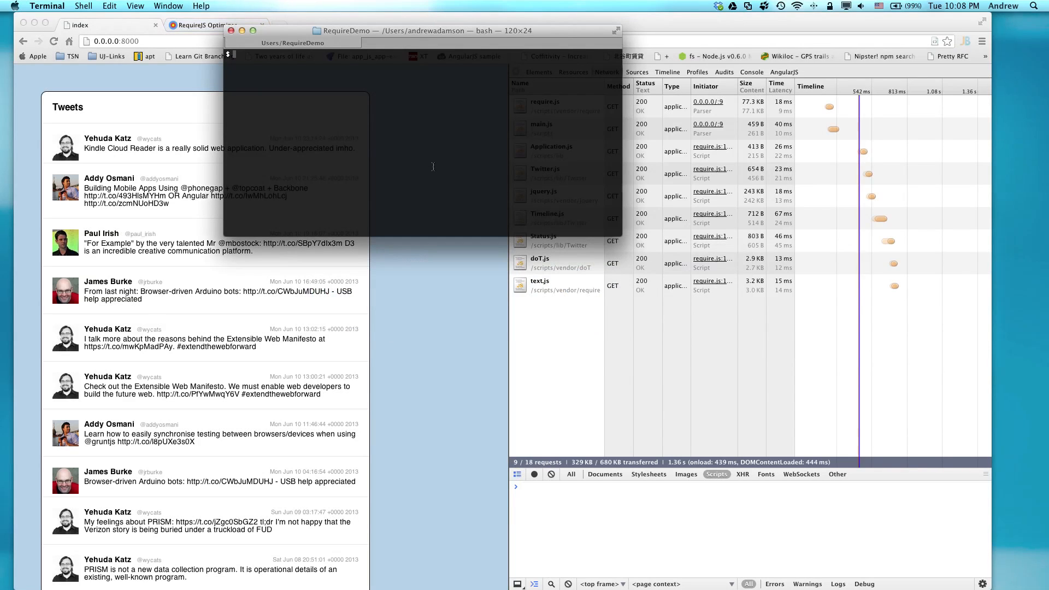
pyautogui.write('ll')
# Step: List the RequireDemo folder and run ./optimize.sh to rebuild scripts/main.built.js
pyautogui.press('Return')
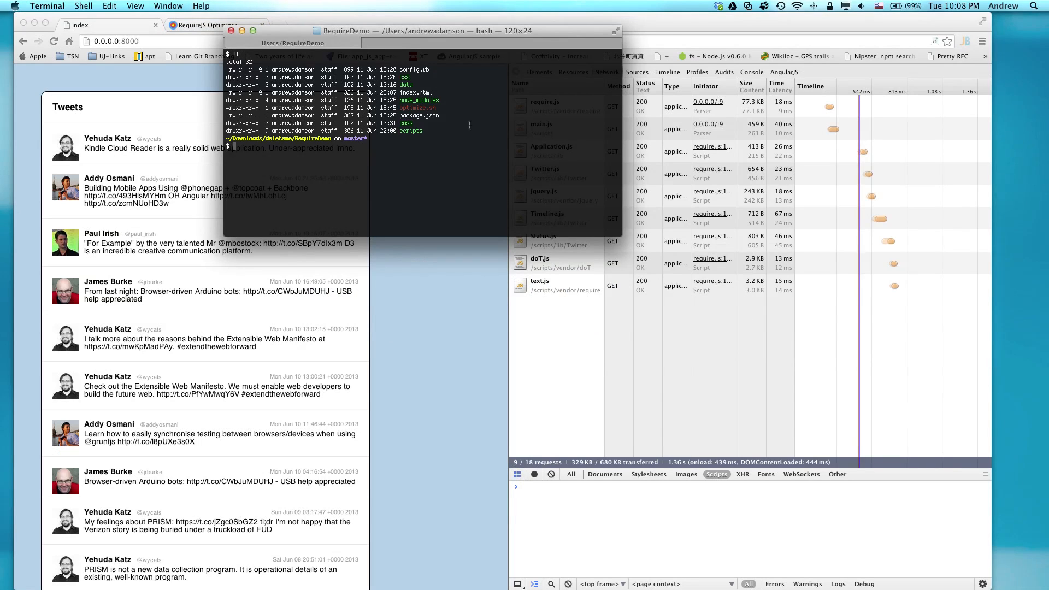
pyautogui.doubleClick(415, 108)
pyautogui.write('./op')
pyautogui.press('Tab')
pyautogui.press('Return')
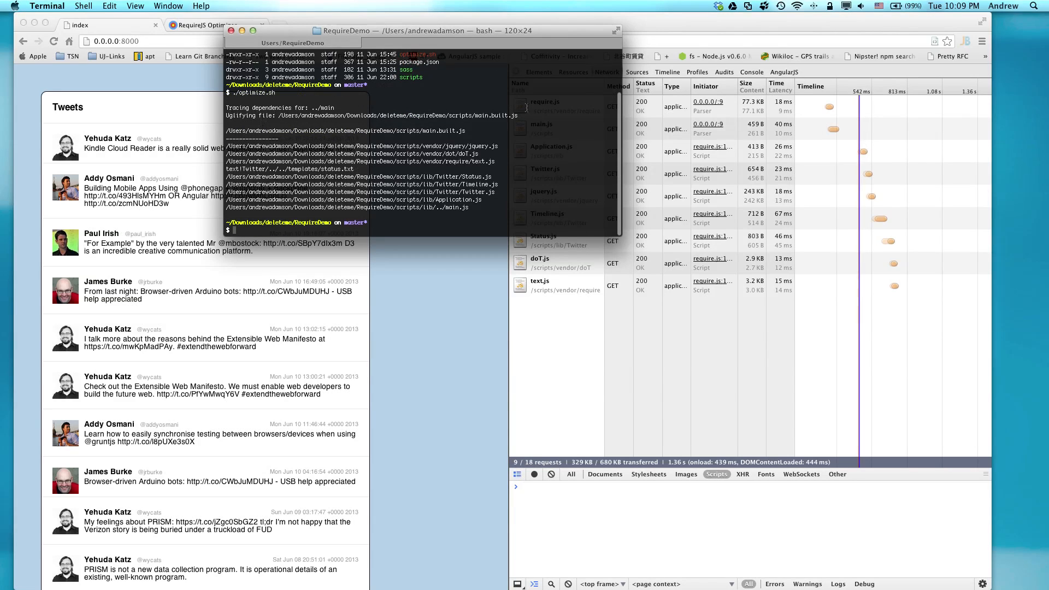
pyautogui.doubleClick(487, 115)
pyautogui.press('super+Tab')
pyautogui.press('super+Tab')
# Step: Point index.html's script src at scripts/main.built.js and return to Chrome
pyautogui.press('super+shift+bracketleft')
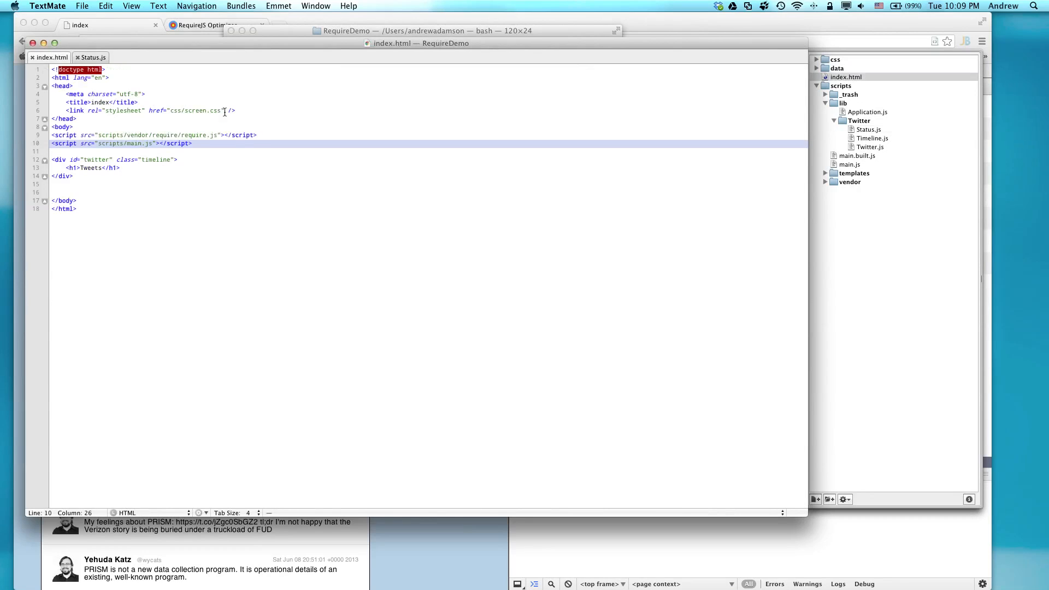
pyautogui.write('.built')
pyautogui.press('super+Tab')
pyautogui.press('super+shift+Tab')
pyautogui.press('super+Tab')
pyautogui.press('super+Tab')
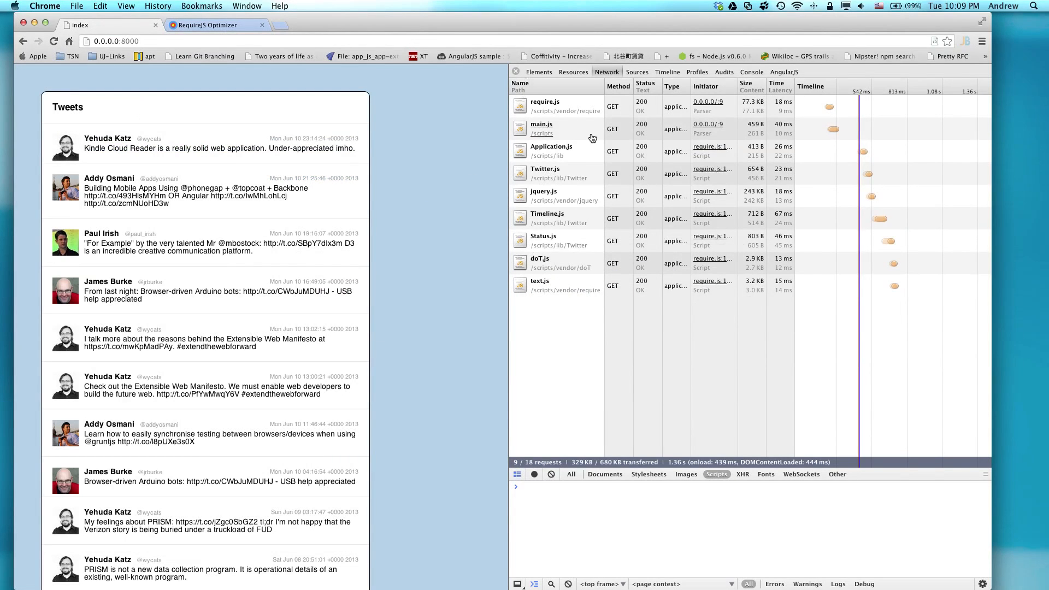
# Step: Reload the Tweets page so the Network log lists only require.js and main.built.js
pyautogui.press('super+r')
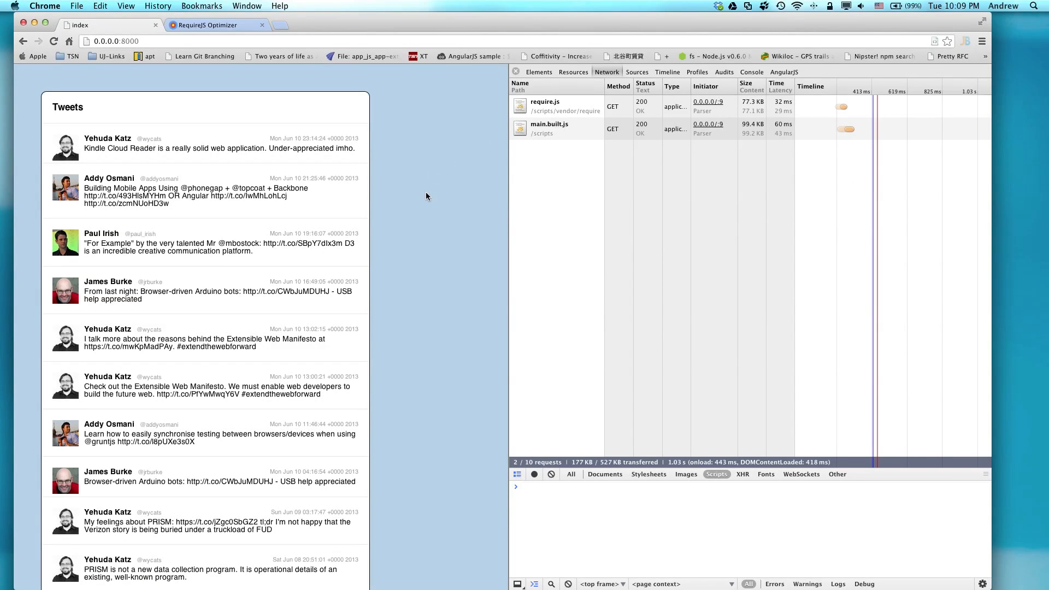
pyautogui.press('super+Tab')
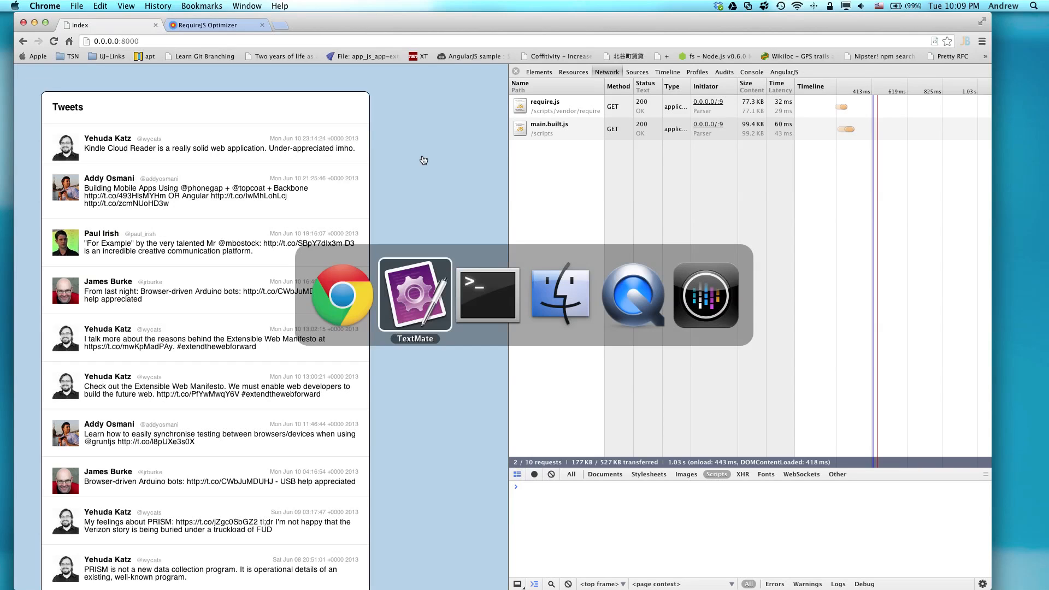
pyautogui.press('super+shift+Tab')
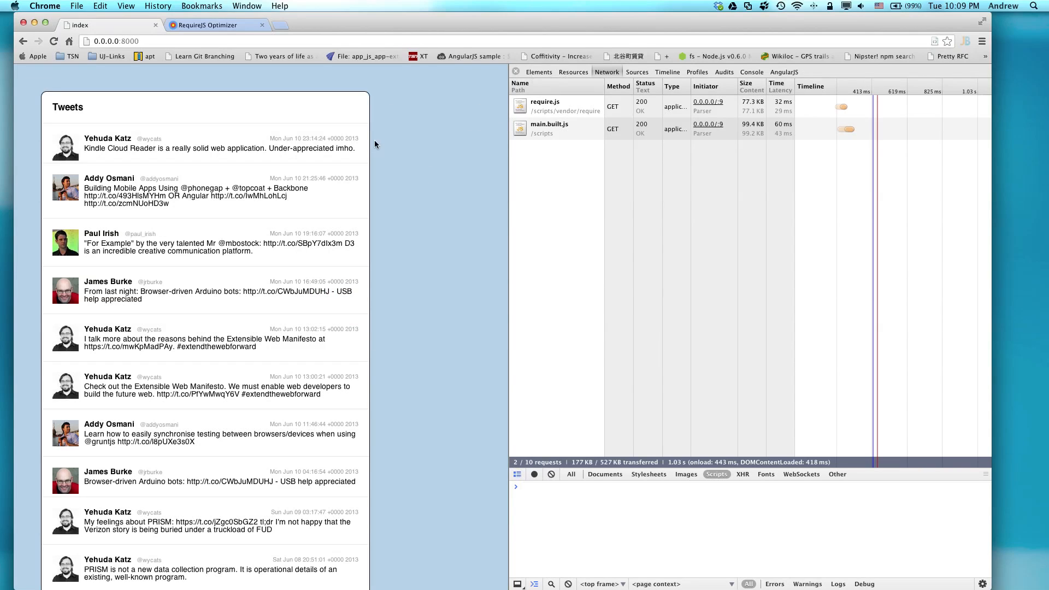
# Step: Add data-main="scripts/main.built" to the require.js tag and delete the main.built.js script line
pyautogui.press('super+Tab')
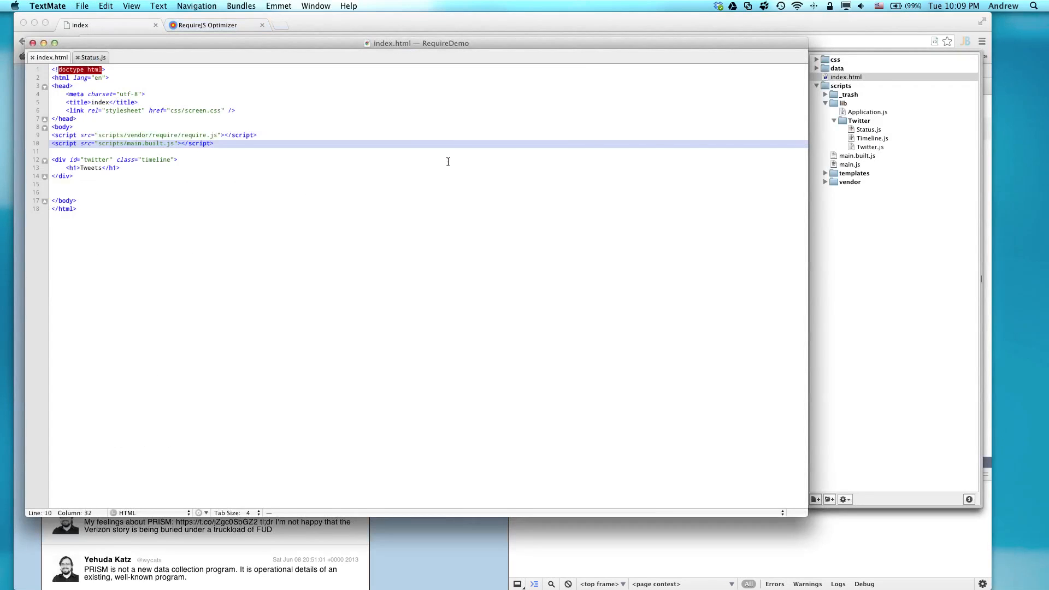
pyautogui.press('Up')
pyautogui.press('Right')
pyautogui.press('Right')
pyautogui.press('Right')
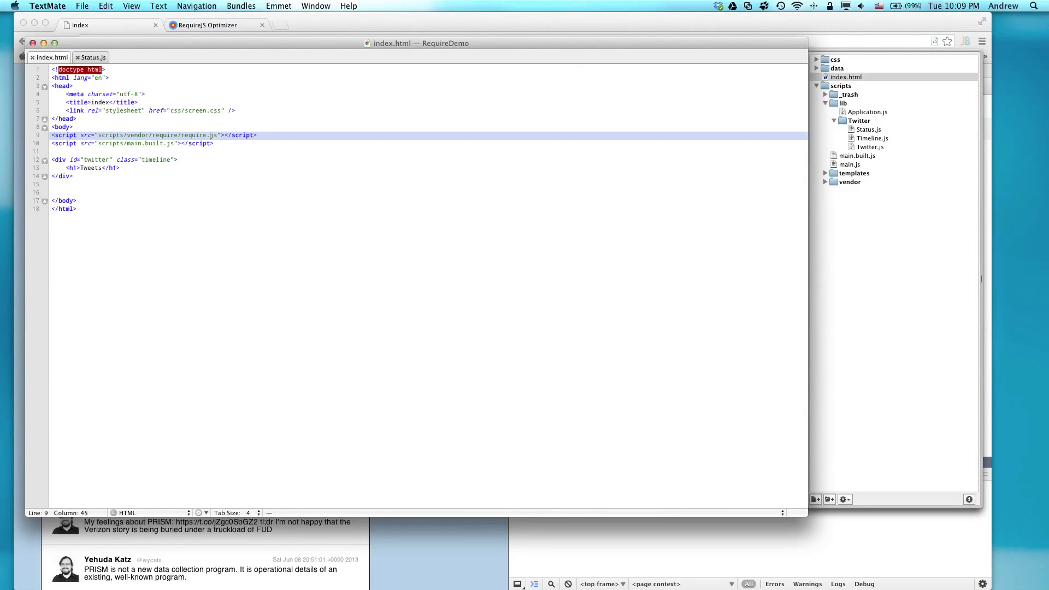
pyautogui.press('Right')
pyautogui.press('Right')
pyautogui.press('Right')
pyautogui.write('data-main="scripts/main.built')
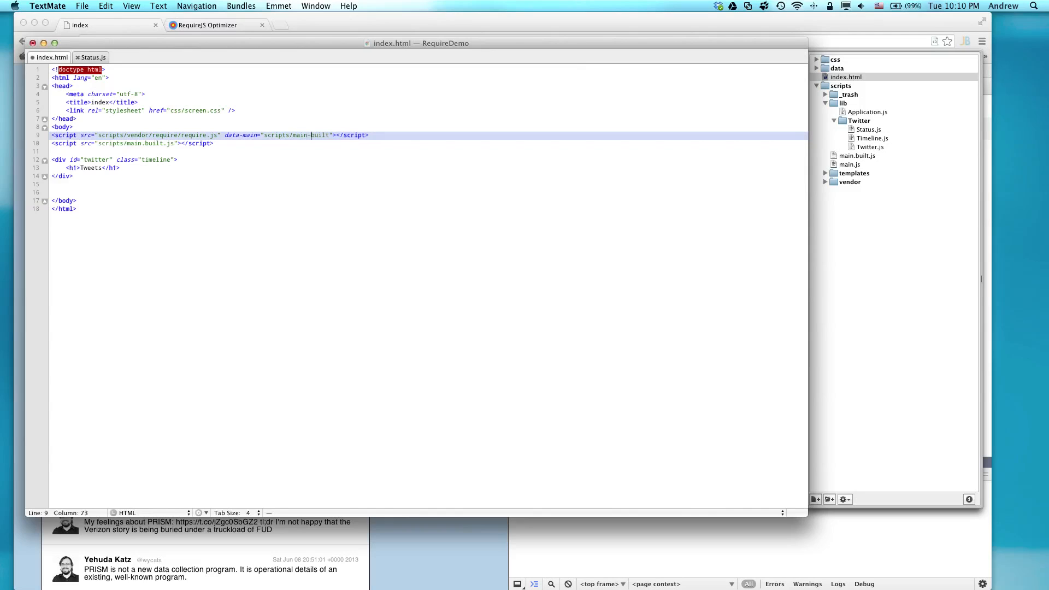
pyautogui.click(51, 143)
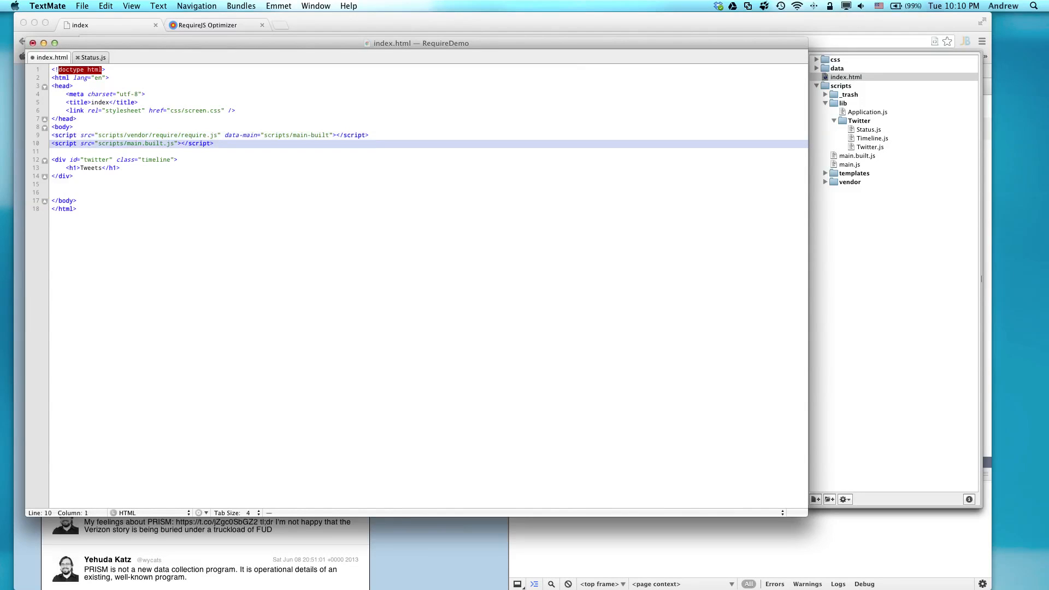
pyautogui.hotkey('shift', 'Down')
pyautogui.press('BackSpace')
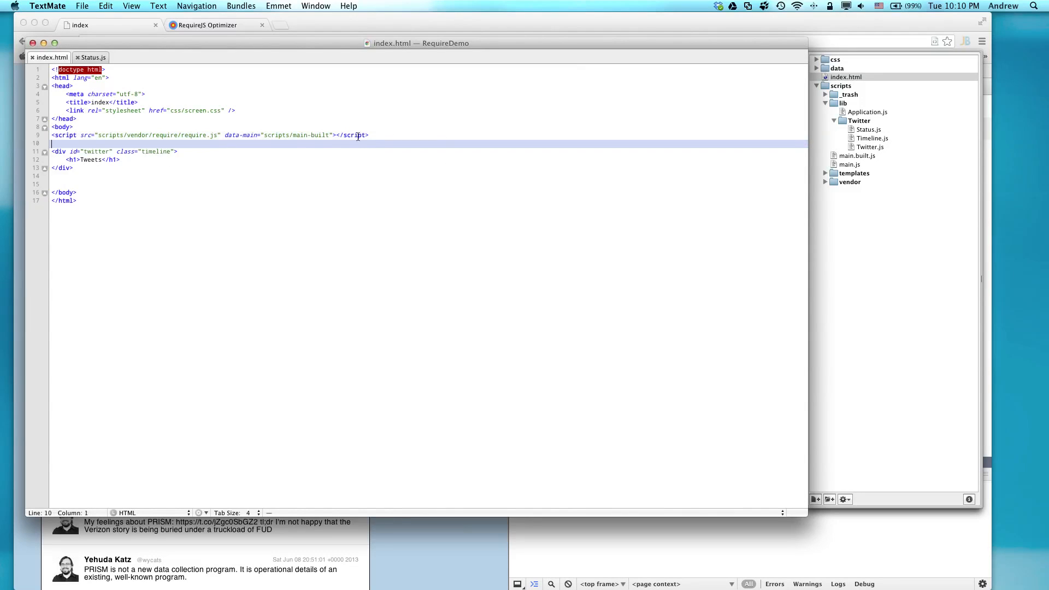
pyautogui.click(312, 136)
pyautogui.press('BackSpace')
pyautogui.write('.')
# Step: Save and reload to verify, then change data-main to scripts/main
pyautogui.press('super+s')
pyautogui.press('super+Tab')
pyautogui.press('super+r')
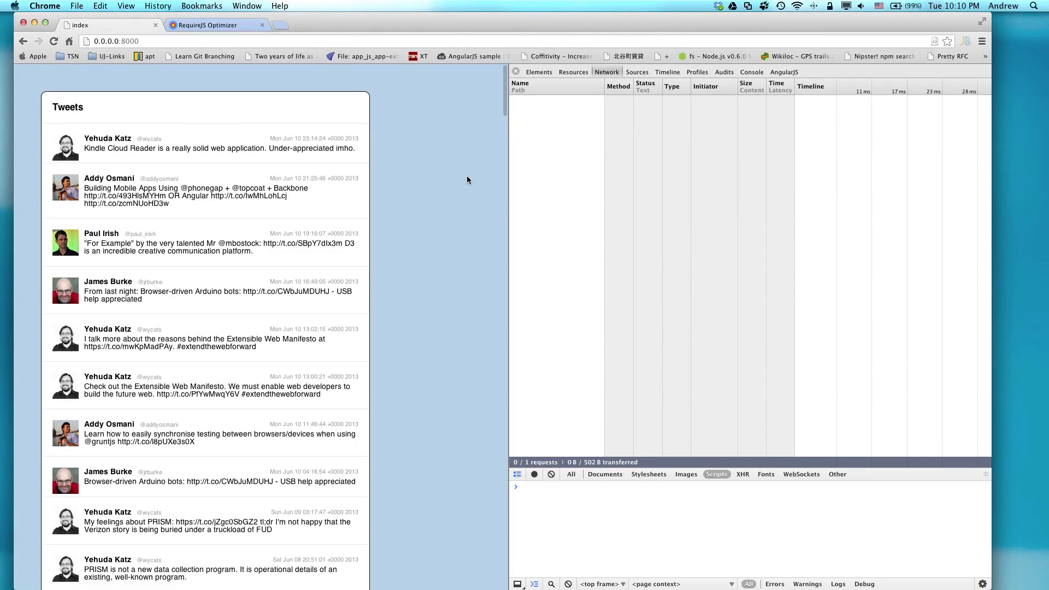
pyautogui.press('super+Tab')
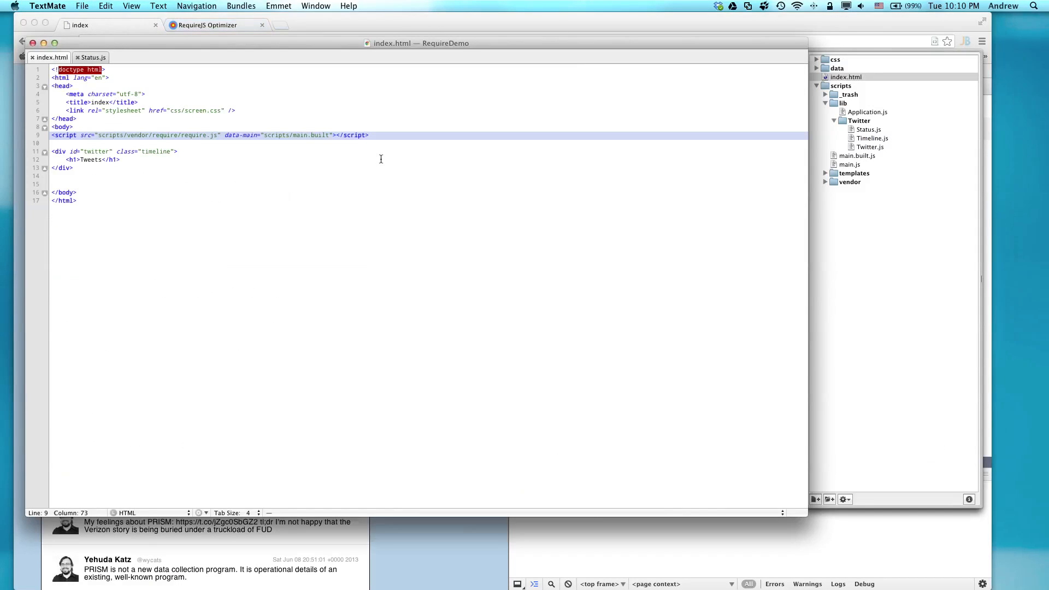
pyautogui.hotkey('shift', 'Right')
pyautogui.hotkey('shift', 'Right')
pyautogui.hotkey('shift', 'Right')
pyautogui.hotkey('shift', 'Right')
pyautogui.hotkey('shift', 'Right')
pyautogui.press('Delete')
# Step: Save index.html and reload Chrome so nine separate module requests load again
pyautogui.press('super+s')
pyautogui.press('super+Tab')
pyautogui.press('super+r')
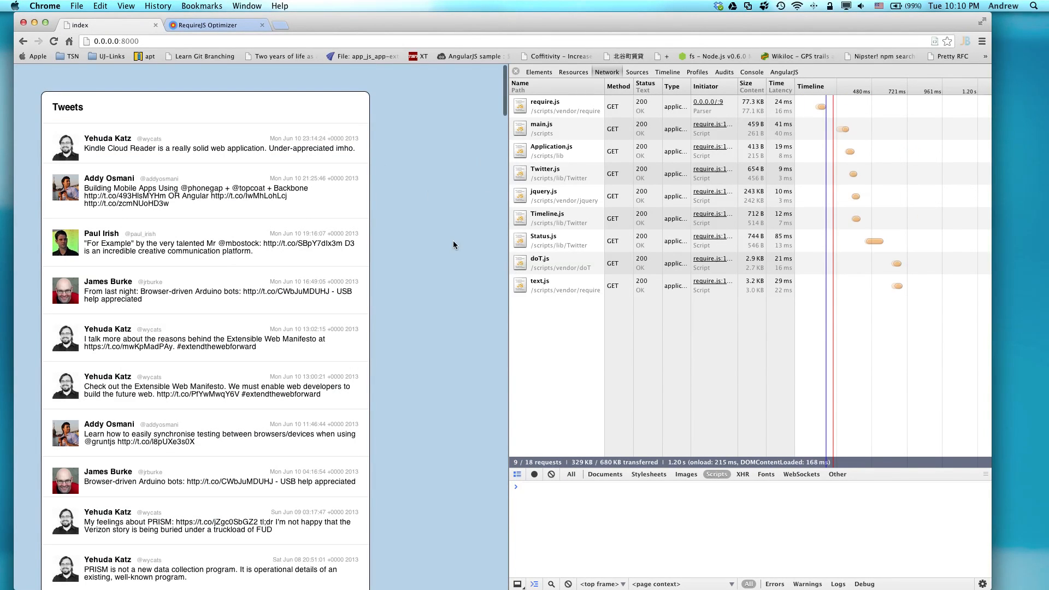
pyautogui.press('super+Tab')
pyautogui.press('super+Tab')
pyautogui.press('super+shift+Tab')
pyautogui.press('super+shift+Tab')
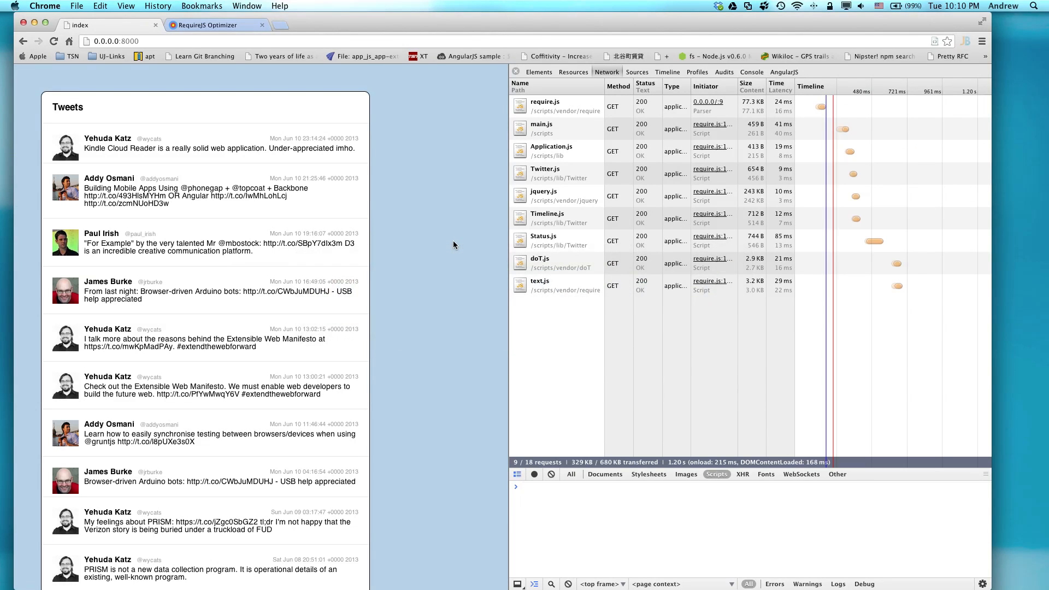